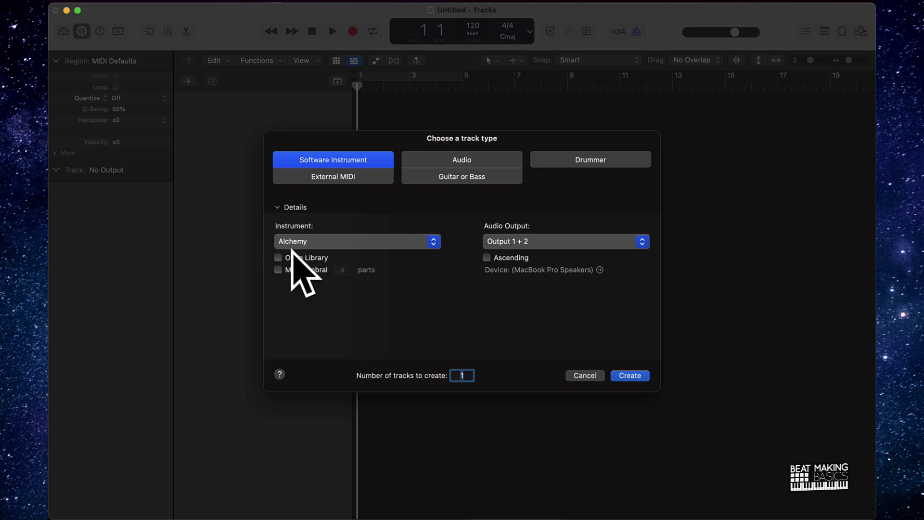
- Create one software instrument track with Alchemy and load the International Mystery preset
click(636, 376)
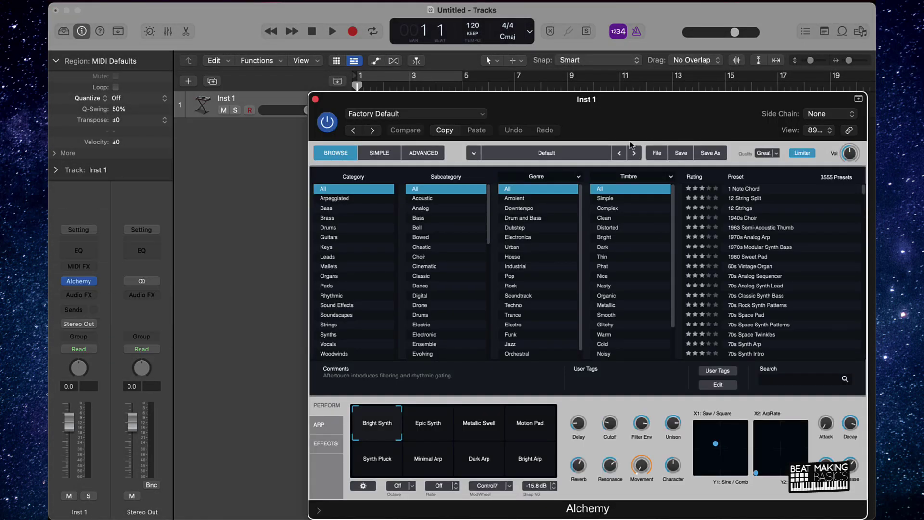
drag(628, 99, 495, 100)
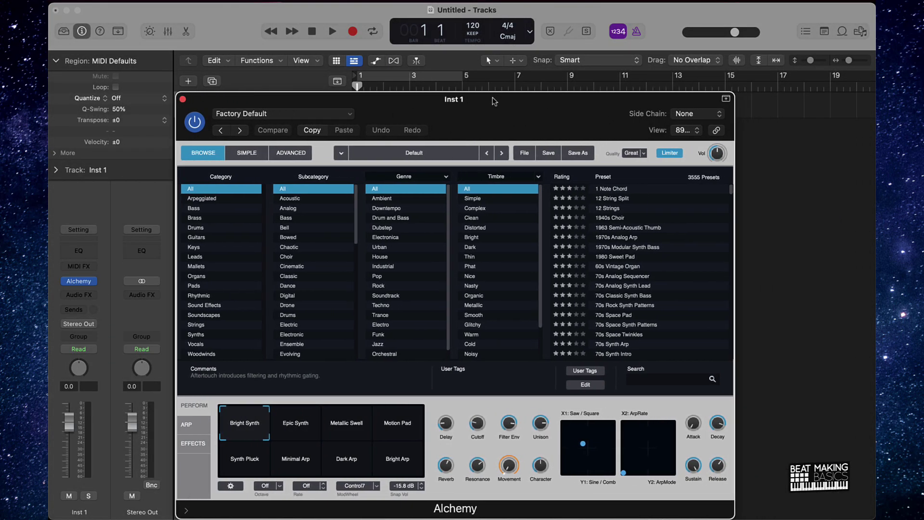
scroll(662, 324, down, 10)
scroll(646, 304, down, 20)
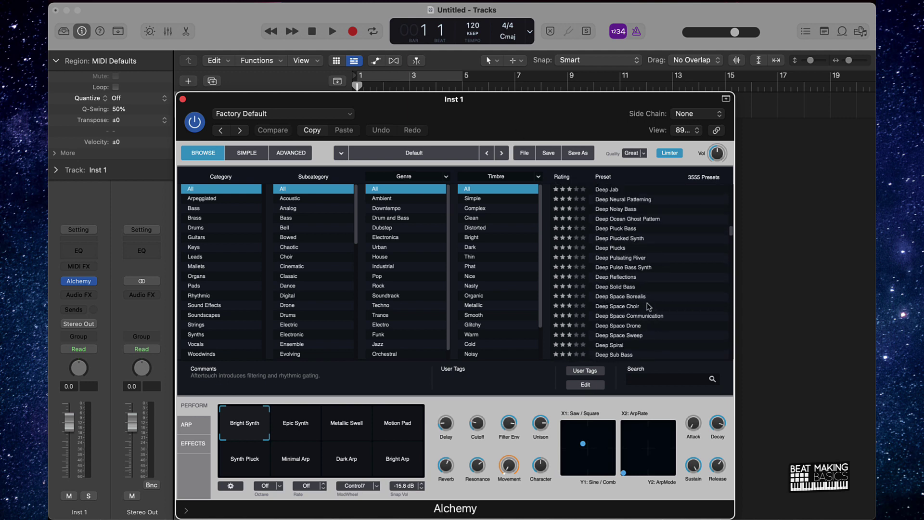
scroll(652, 306, down, 4)
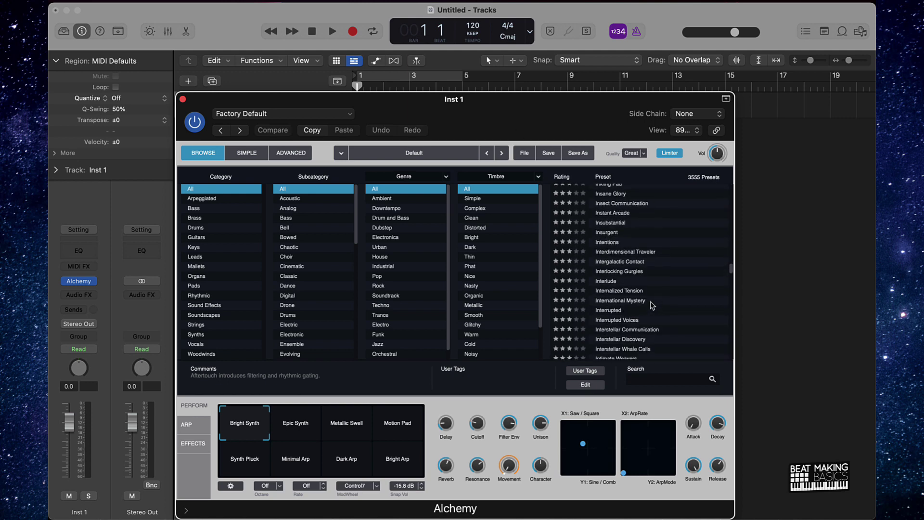
click(652, 302)
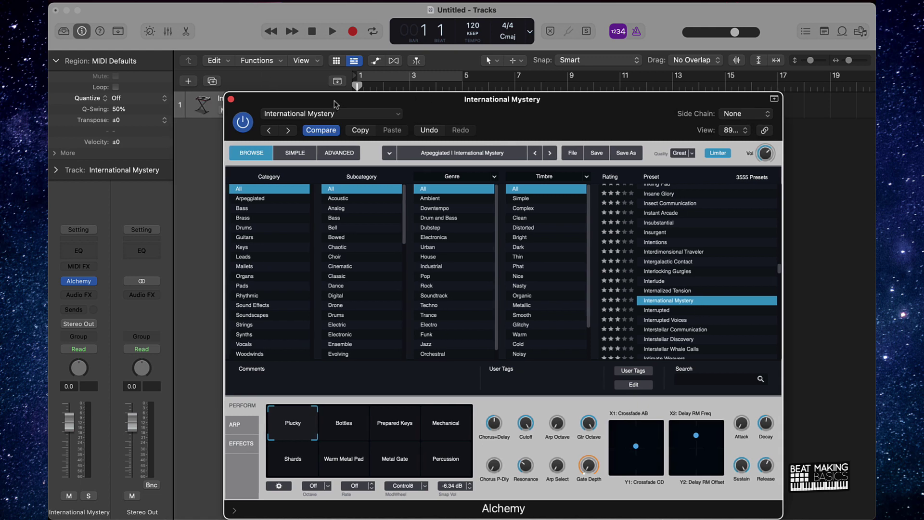
- Show Musical Typing for the International Mystery track and play a few notes to audition the preset
drag(273, 107, 471, 106)
click(259, 112)
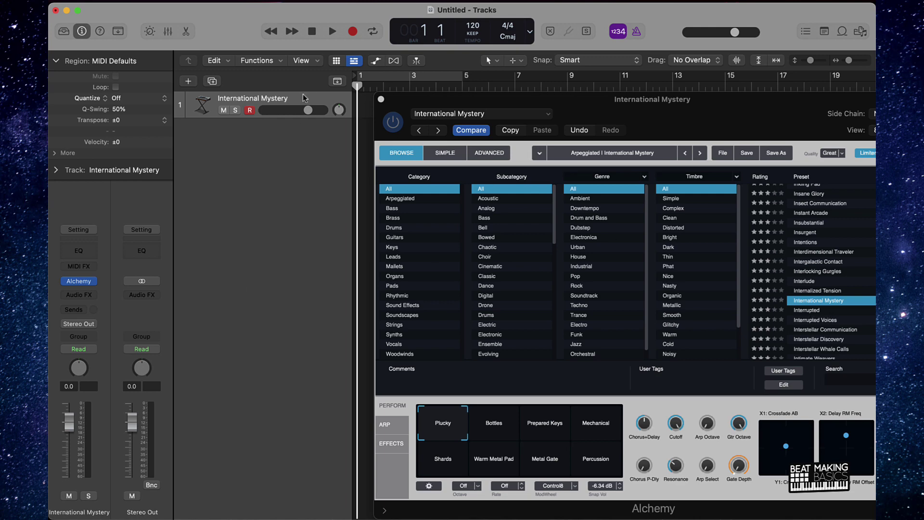
key(super+k)
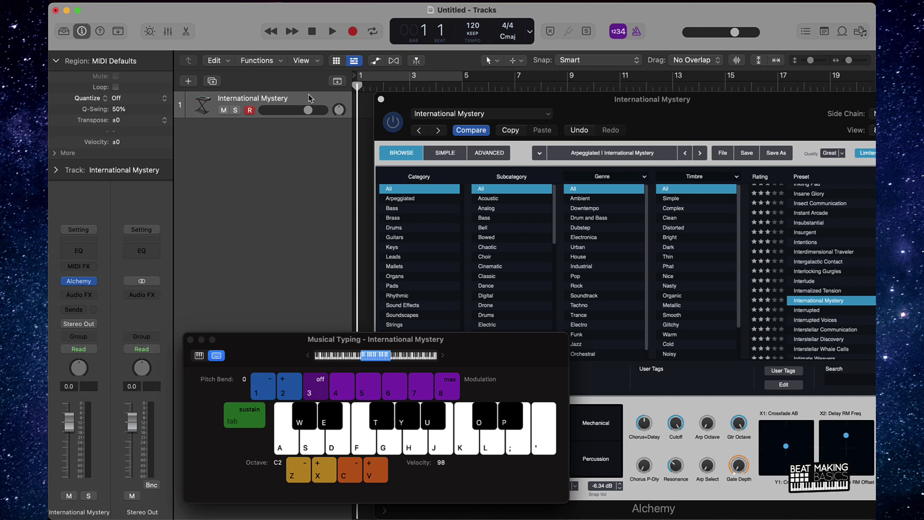
key(g)
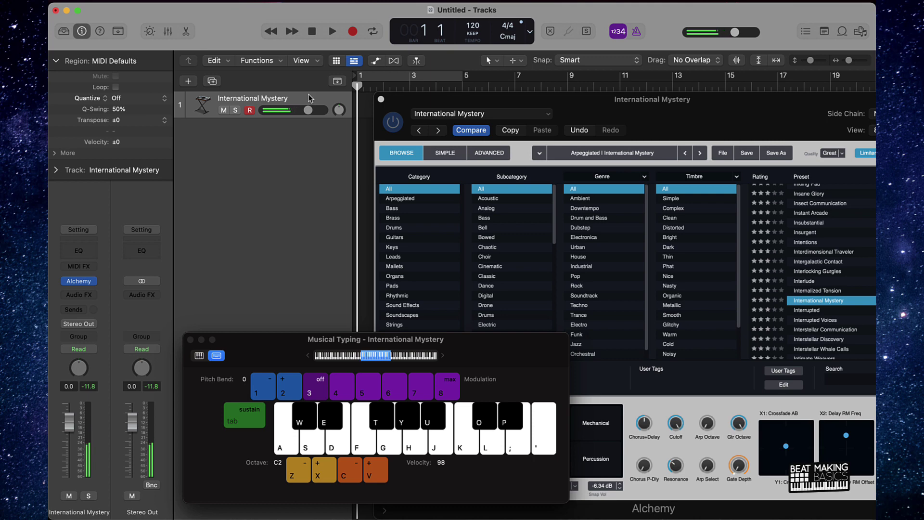
key(h)
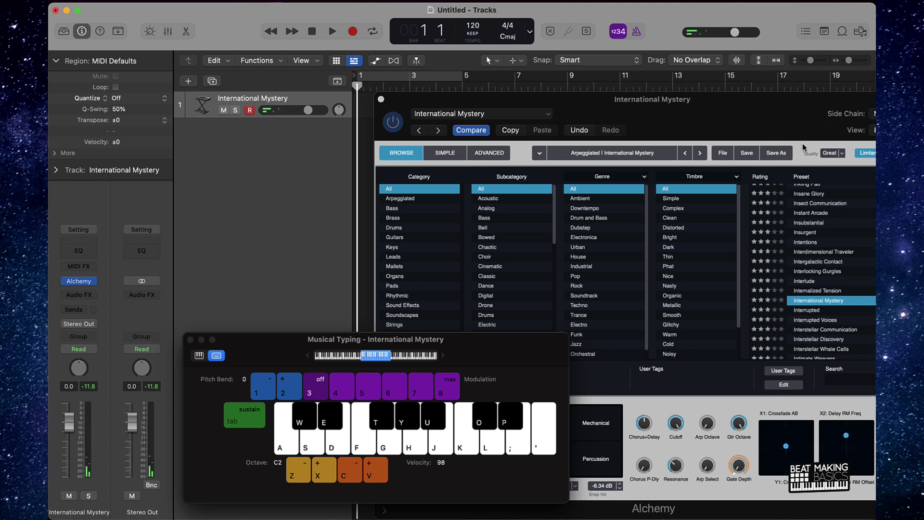
- Load the Jazz Club Trumpet preset in Alchemy and audition it with a repeated note, closing both floating windows when done
scroll(825, 268, down, 6)
click(825, 267)
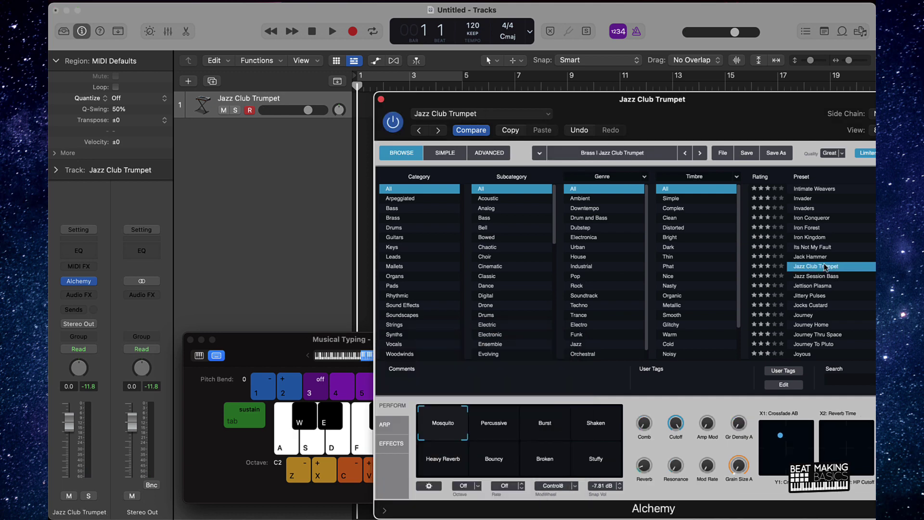
key(s)
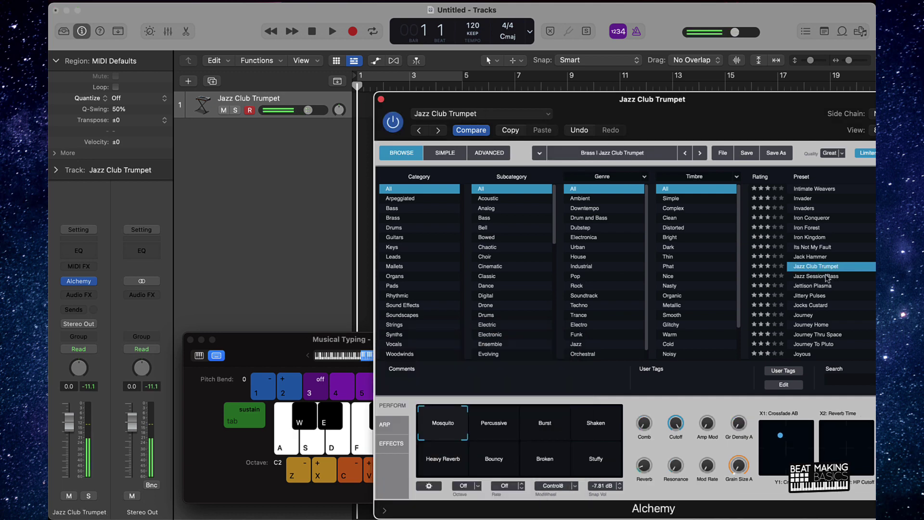
key(s)
key(s)
key(s)
click(381, 100)
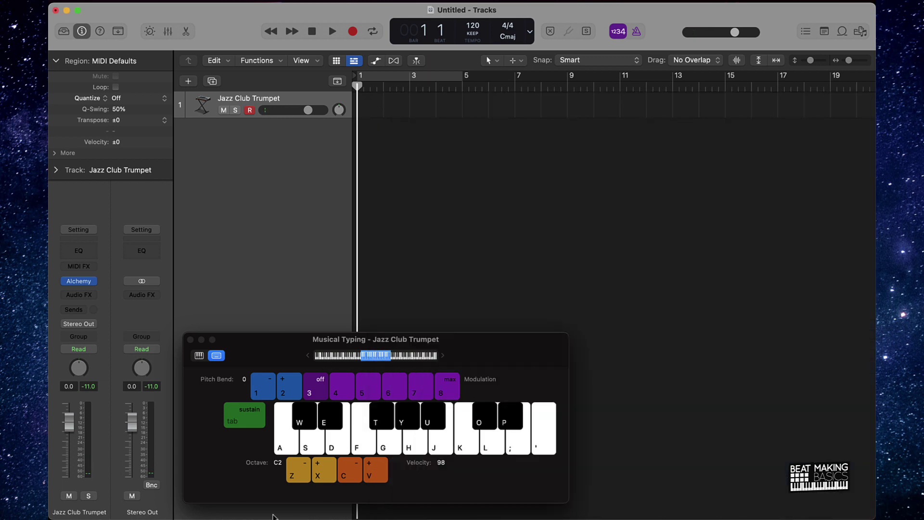
click(191, 340)
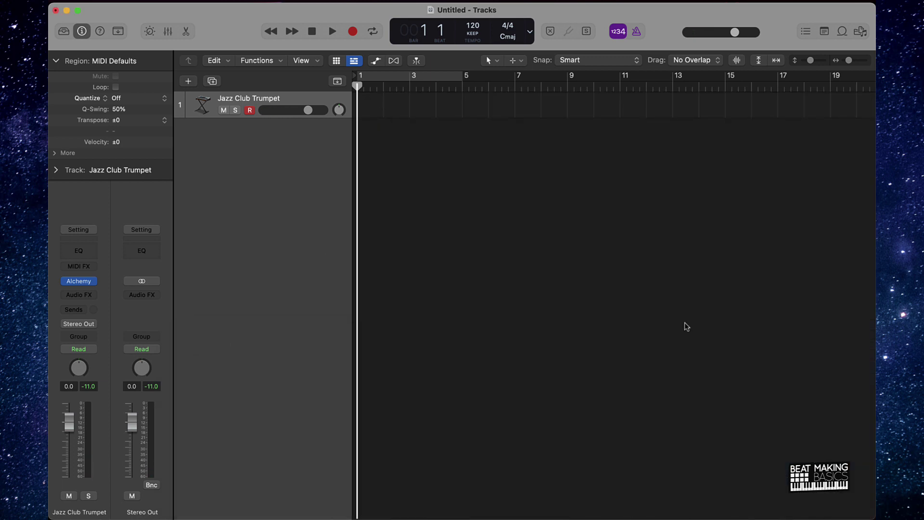
- Enable cycling from bar 1 to bar 5 and show the Step Sequencer in an enlarged editor area
click(426, 75)
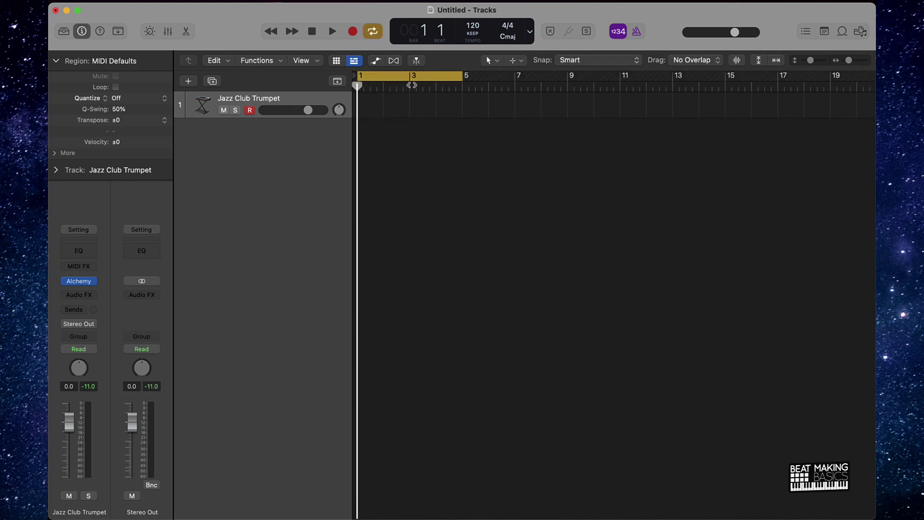
click(186, 32)
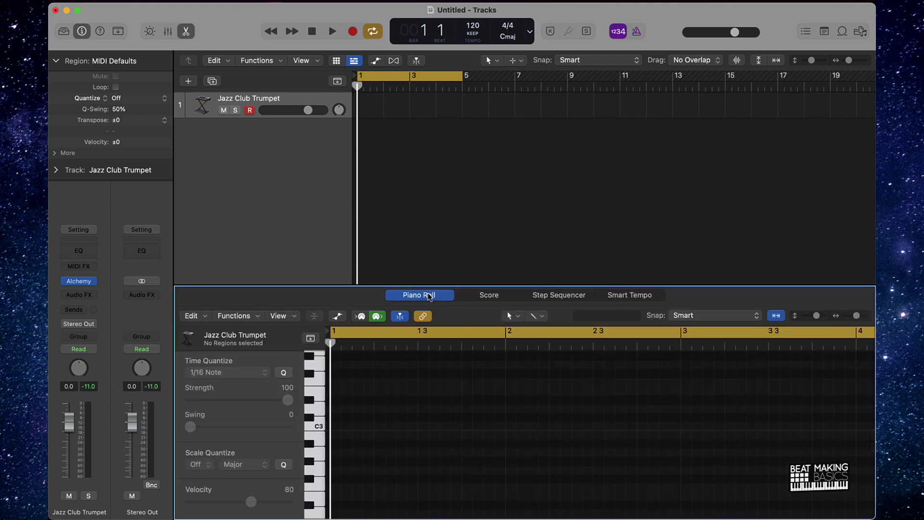
click(565, 293)
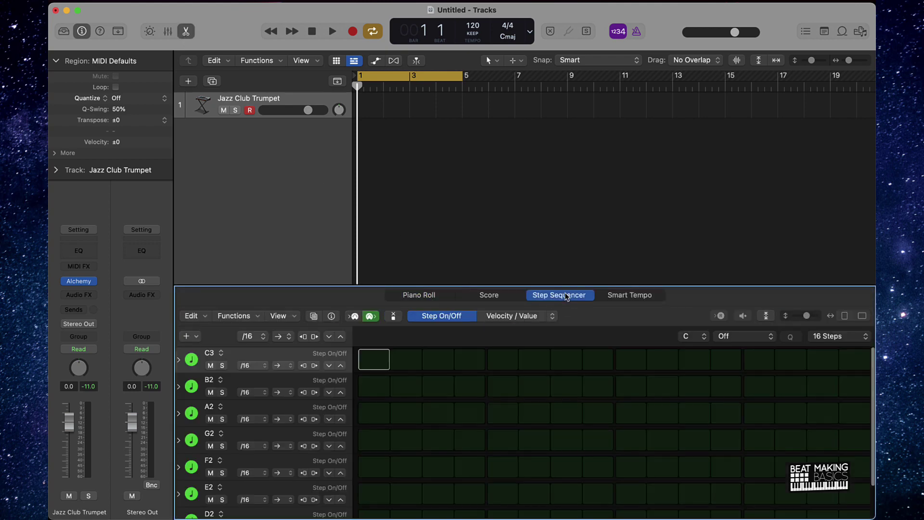
drag(565, 292, 544, 154)
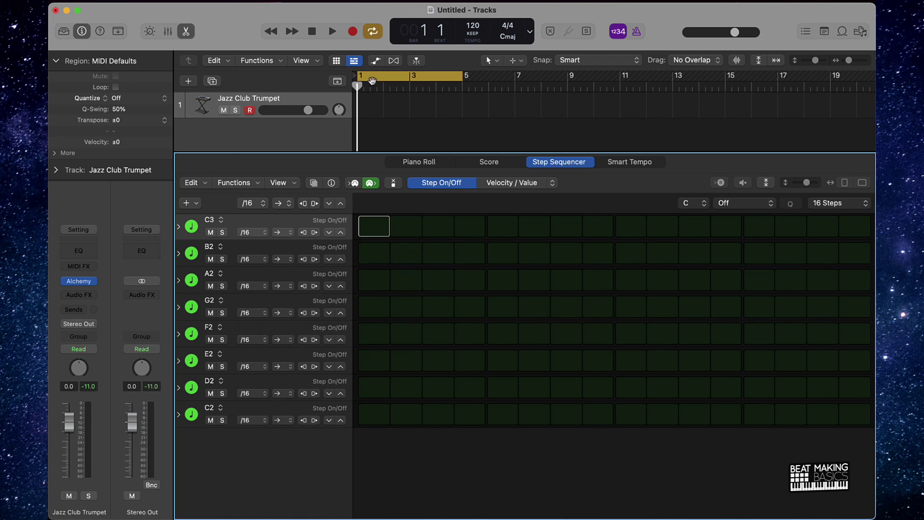
- Set the project key to C# minor and the pattern length to 64 steps
click(509, 40)
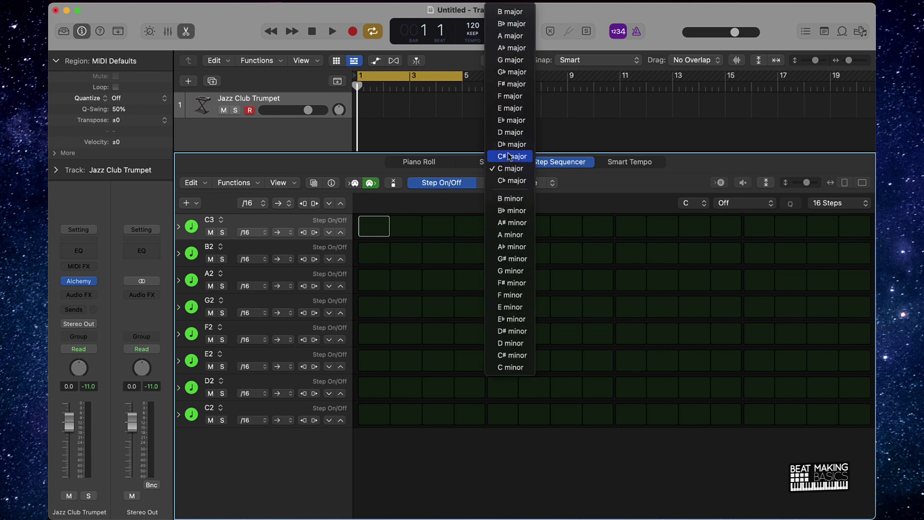
click(512, 355)
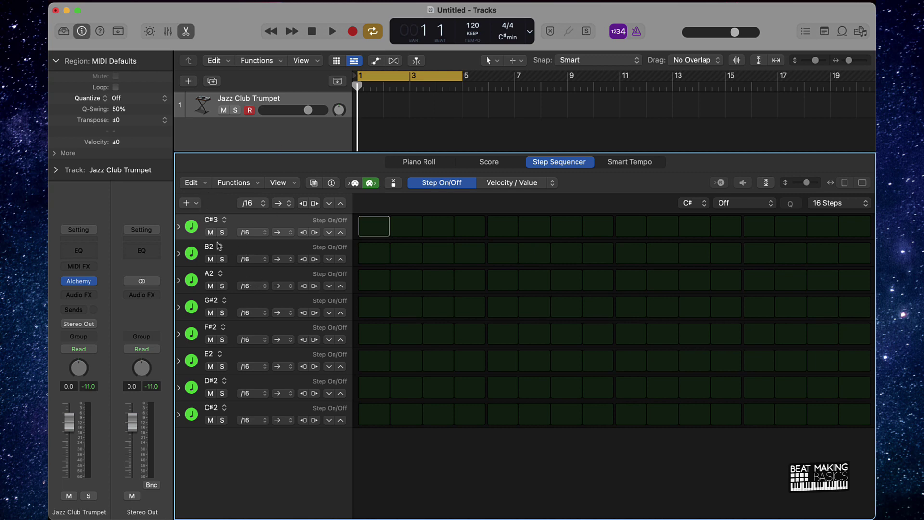
click(828, 205)
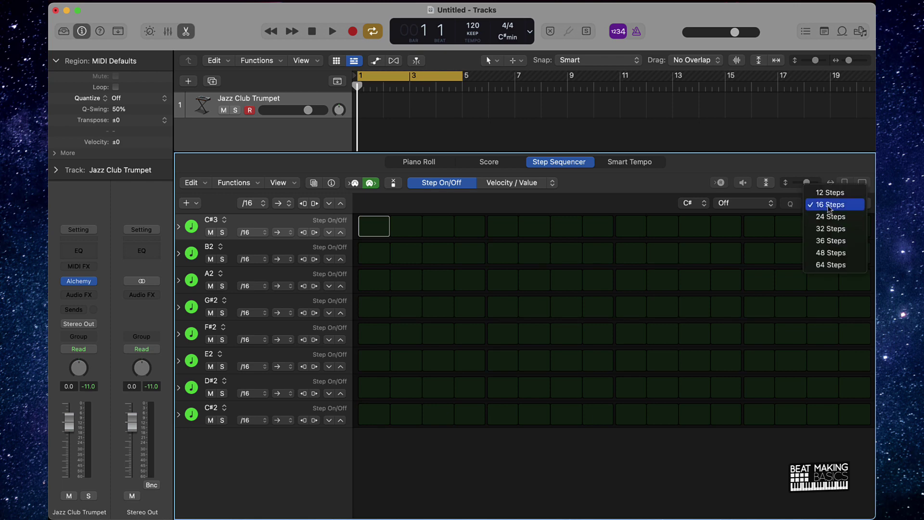
click(832, 265)
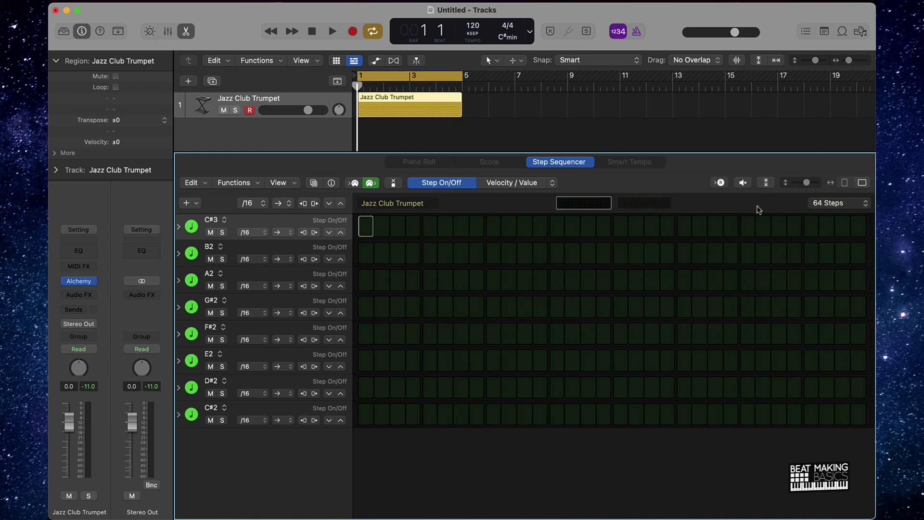
- Enter the pattern's opening notes: C#3 on steps 1 and 5, and G#2 on steps 3 and 7
click(366, 226)
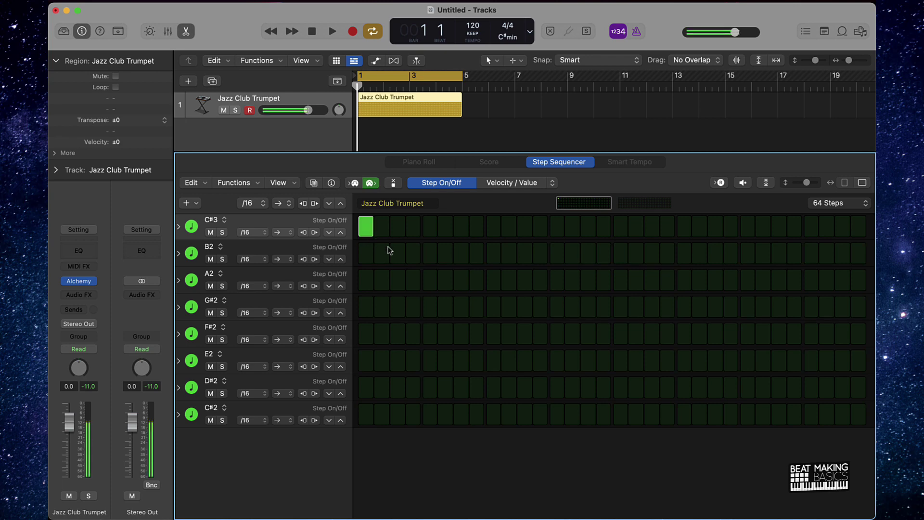
click(397, 253)
click(398, 254)
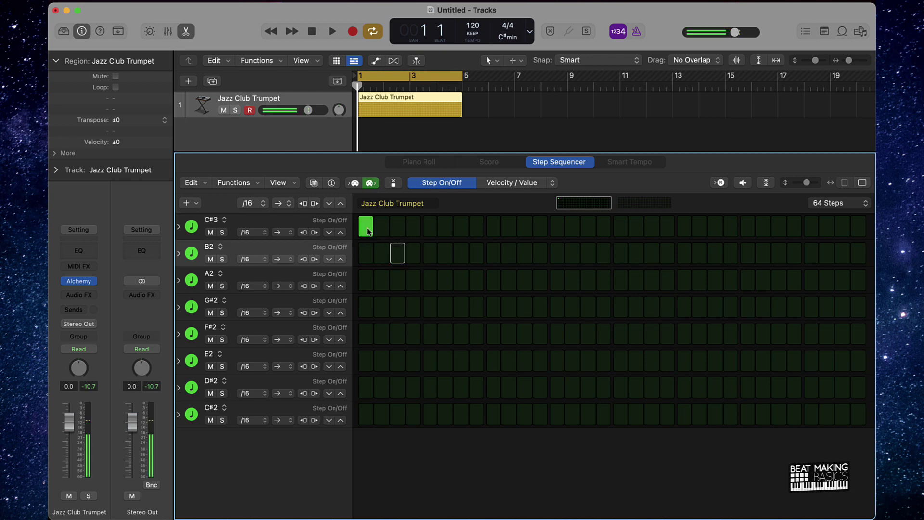
click(367, 229)
click(398, 306)
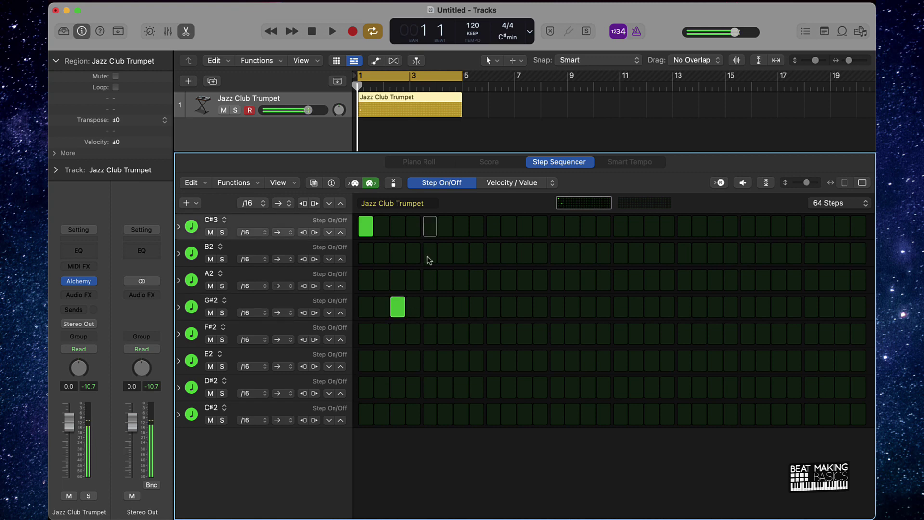
click(364, 229)
click(364, 229)
click(398, 306)
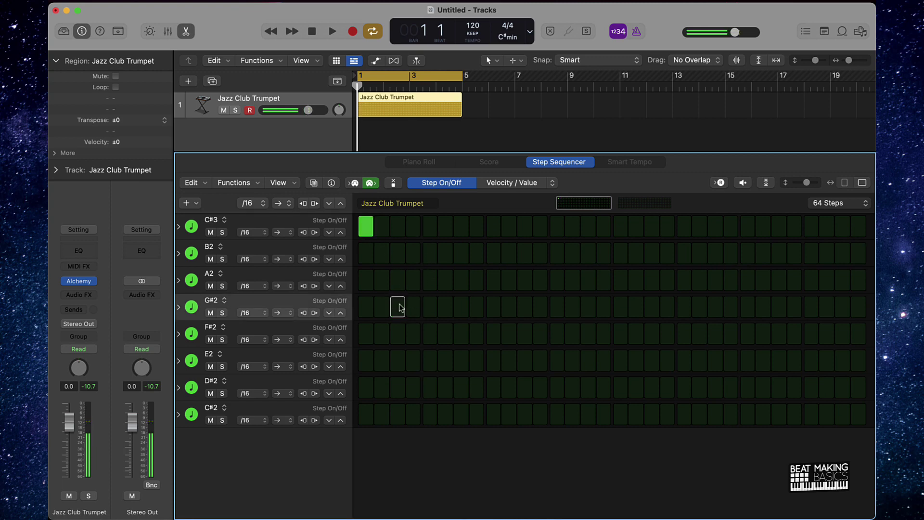
click(433, 229)
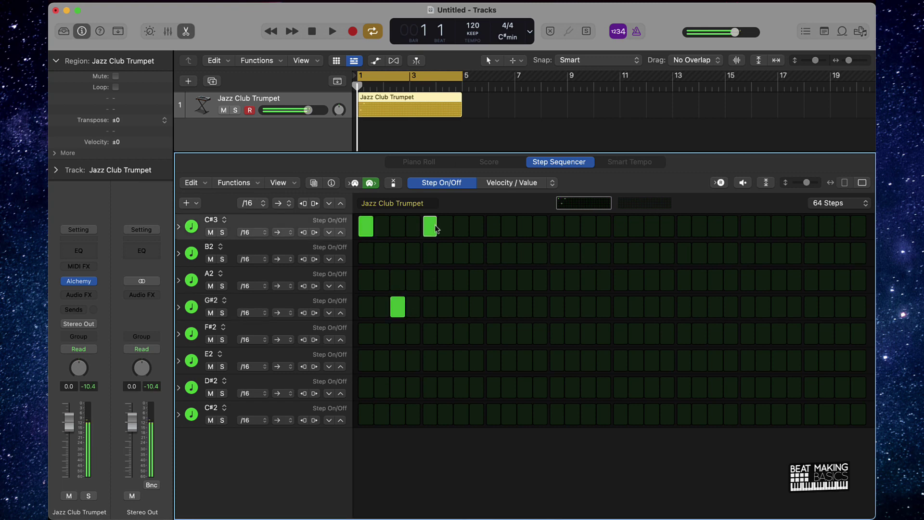
click(461, 312)
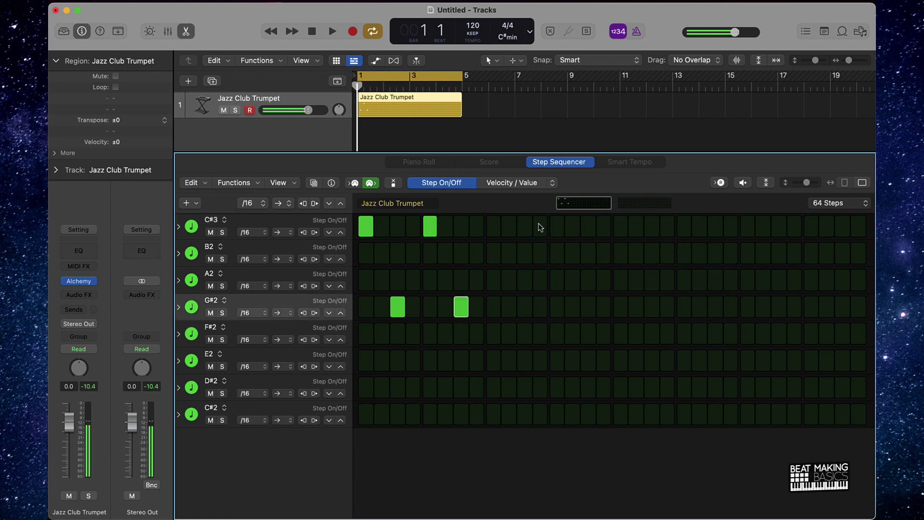
- Add A2 notes on steps 9 and 13, and F#2 notes on steps 11 and 14
click(498, 259)
click(496, 260)
click(495, 280)
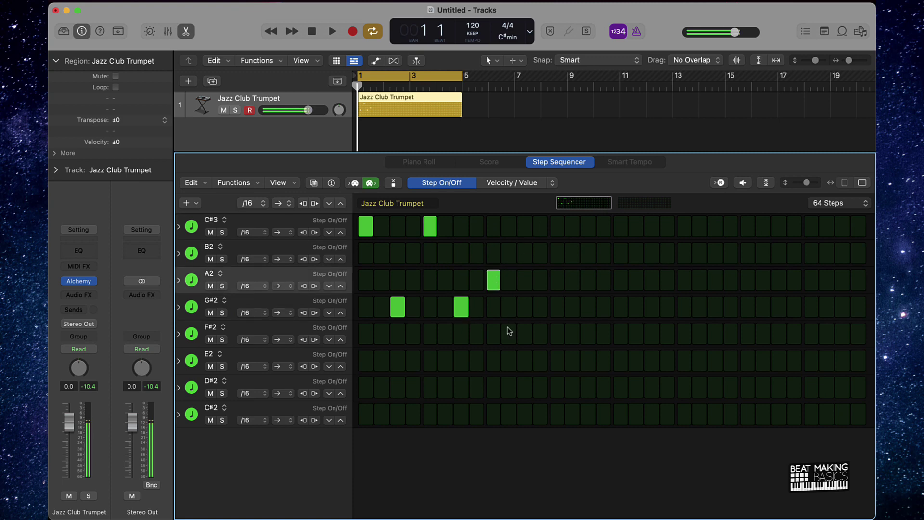
click(521, 359)
click(523, 359)
click(527, 340)
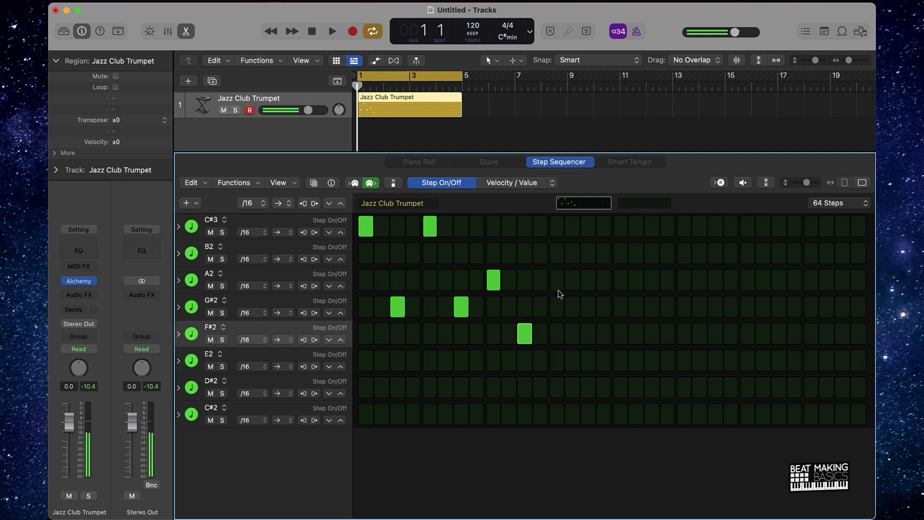
click(558, 282)
click(574, 335)
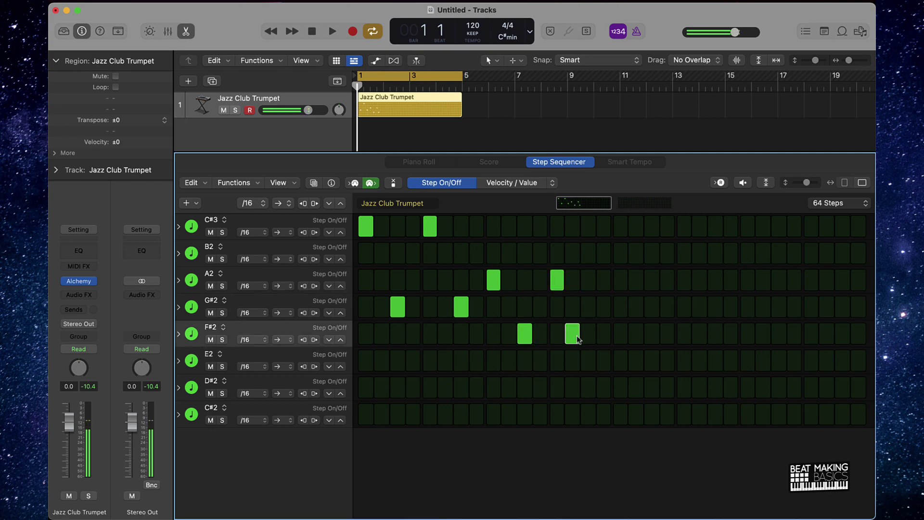
- Add G#2 notes on steps 17 and 21, and E2 notes on steps 19 and 23
click(620, 314)
click(638, 362)
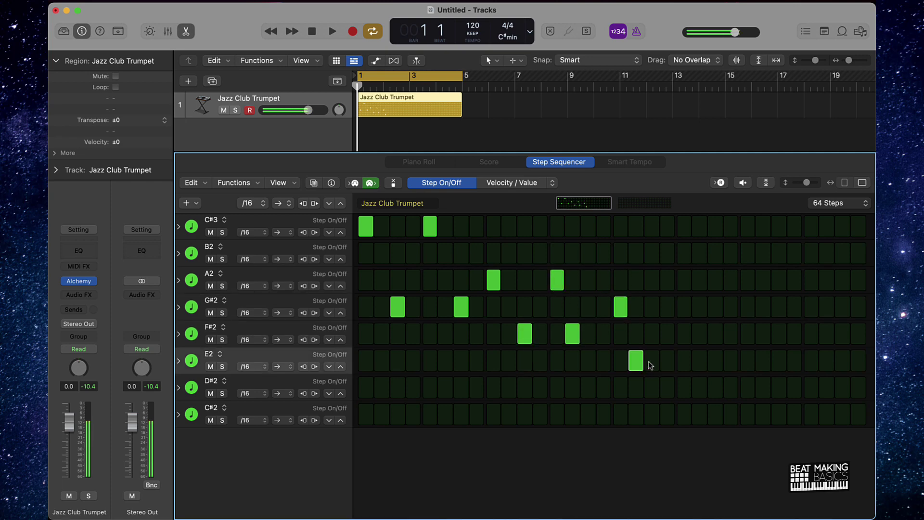
click(682, 311)
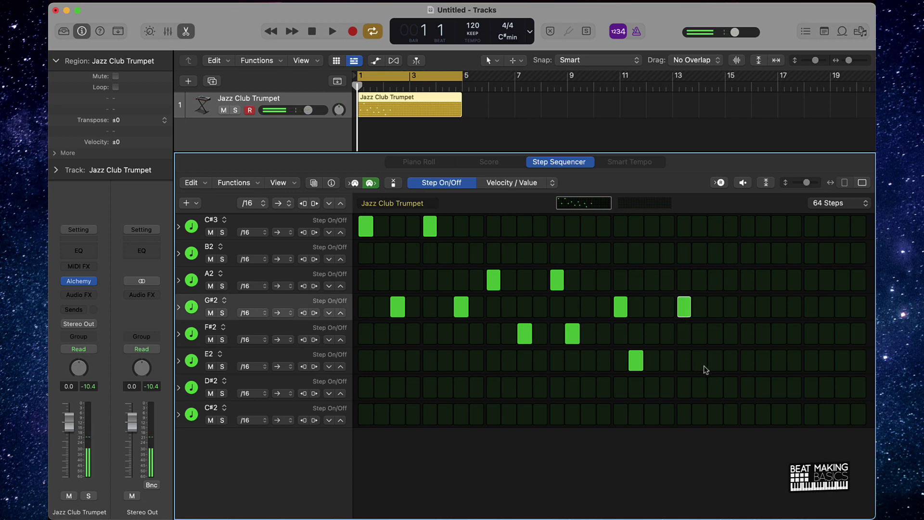
click(714, 362)
click(651, 362)
click(637, 363)
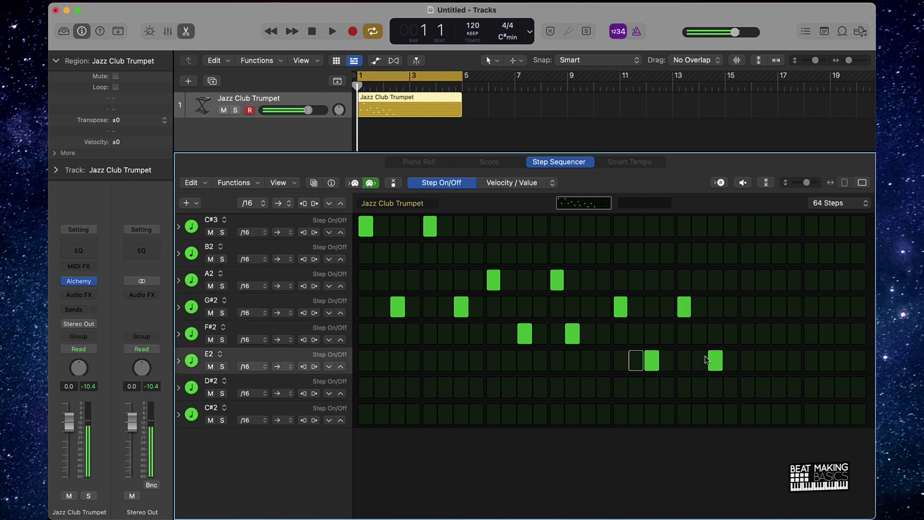
- Add F#2 notes on steps 25 and 29, and D#2 notes on steps 27 and 31
click(749, 334)
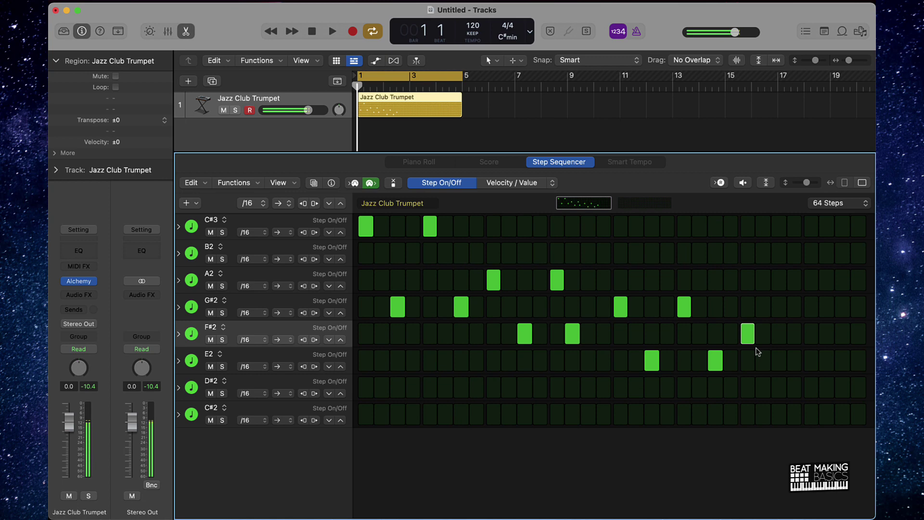
click(779, 388)
click(812, 335)
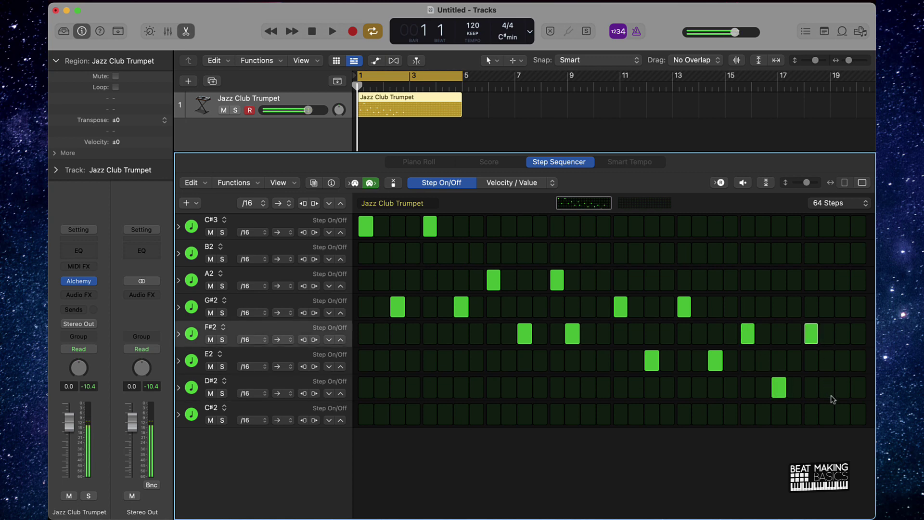
click(843, 413)
click(845, 413)
click(843, 387)
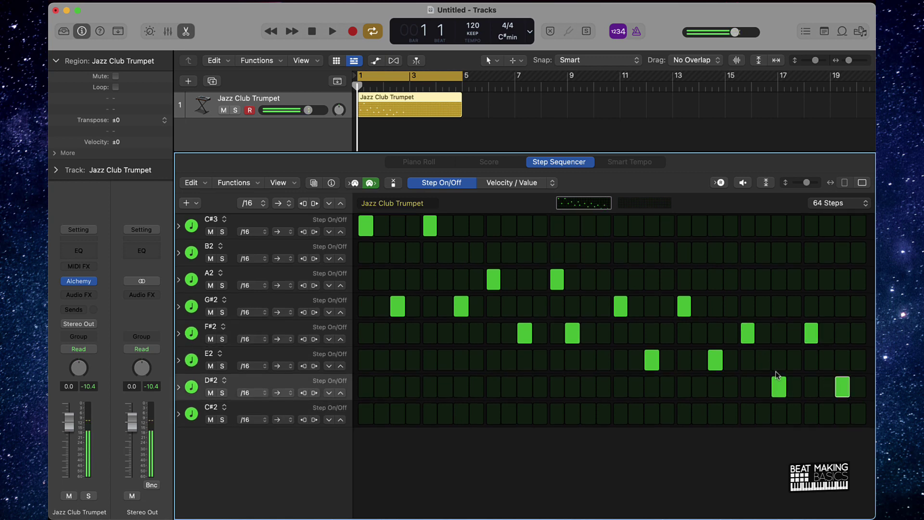
- Play back the pattern and move the F#2 note from step 14 to step 15
key(space)
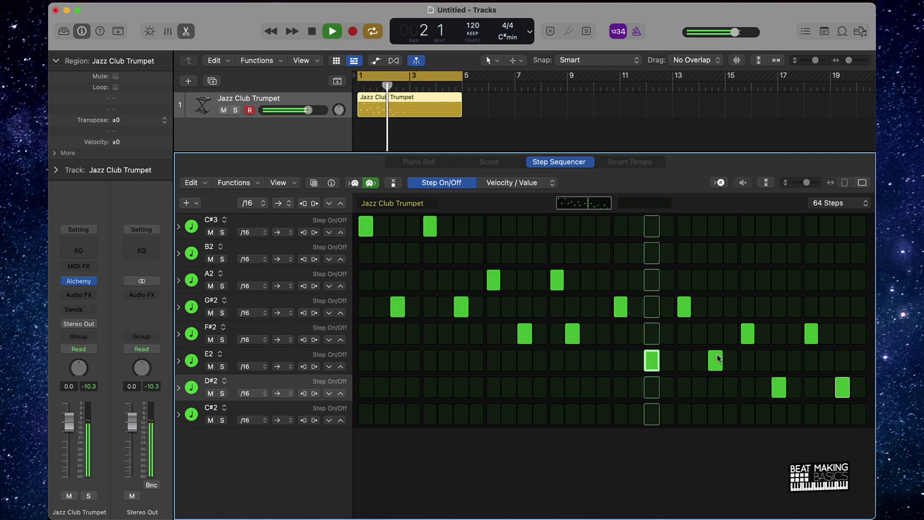
drag(573, 334, 588, 334)
key(space)
key(space)
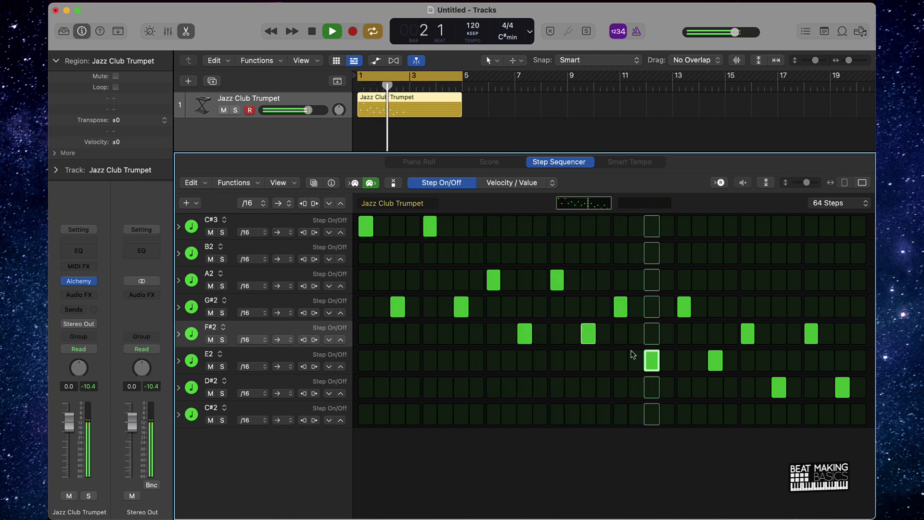
key(space)
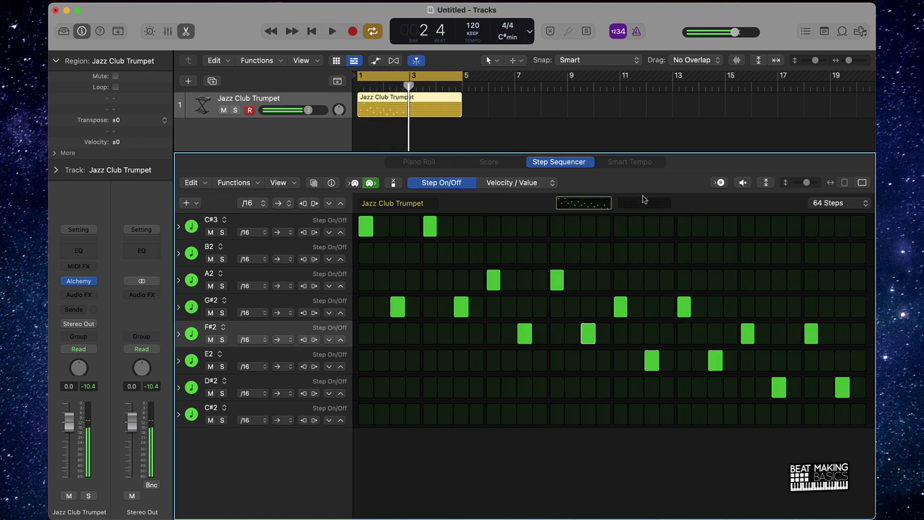
- In the second half of the pattern, enter C#2 notes on steps 33 and 37, and C#3 notes on steps 35 and 39
click(643, 203)
click(364, 335)
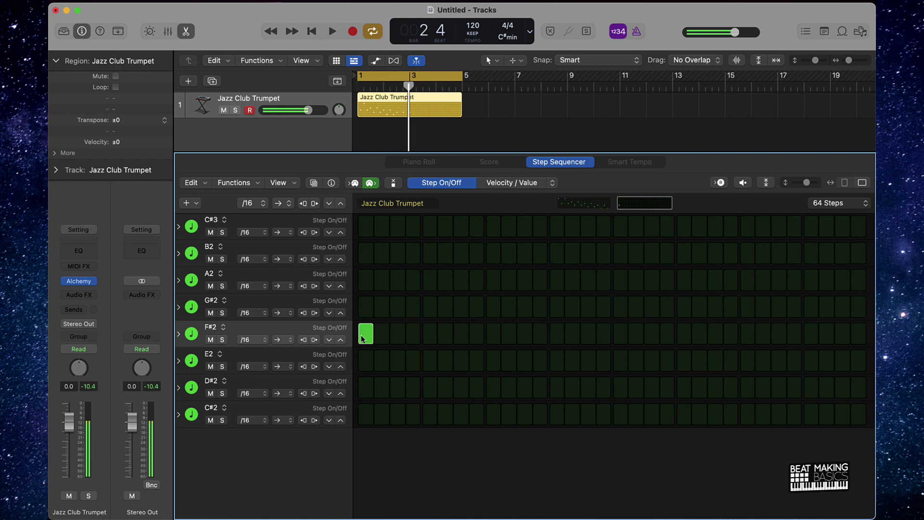
click(364, 334)
click(366, 388)
click(366, 412)
click(366, 388)
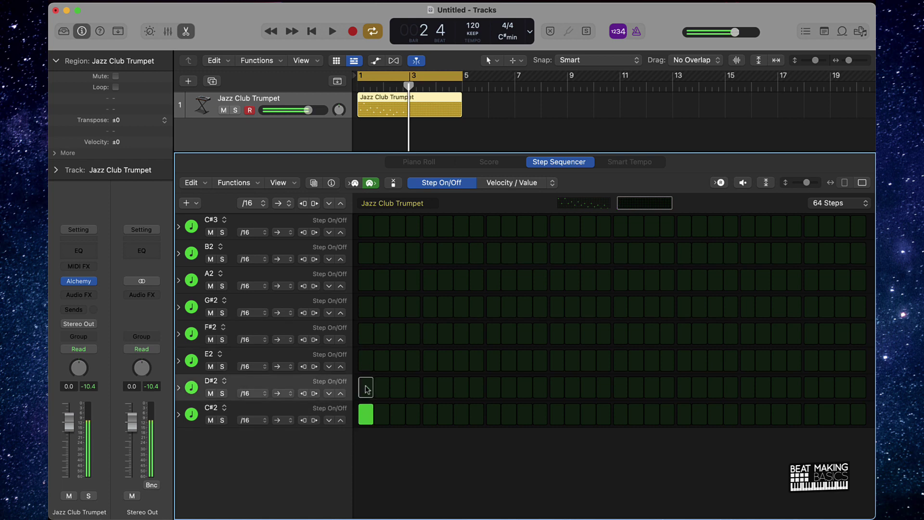
click(397, 228)
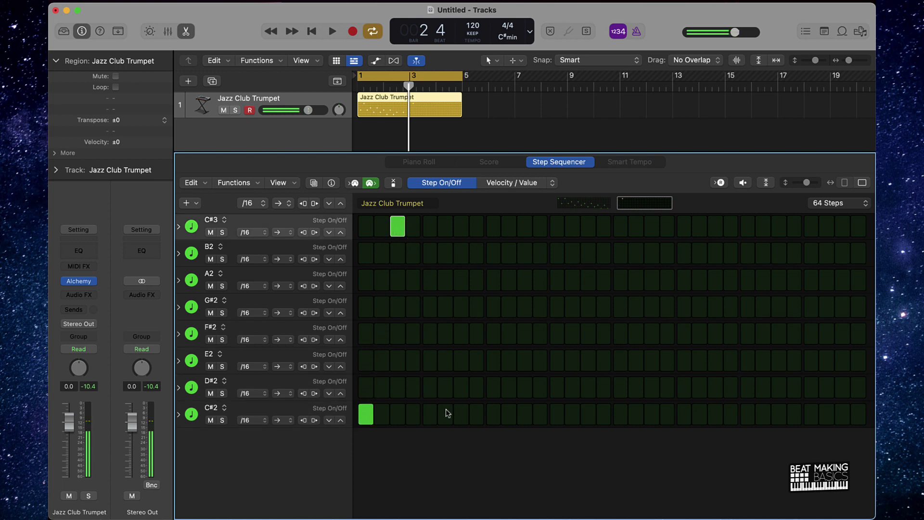
click(430, 415)
click(461, 254)
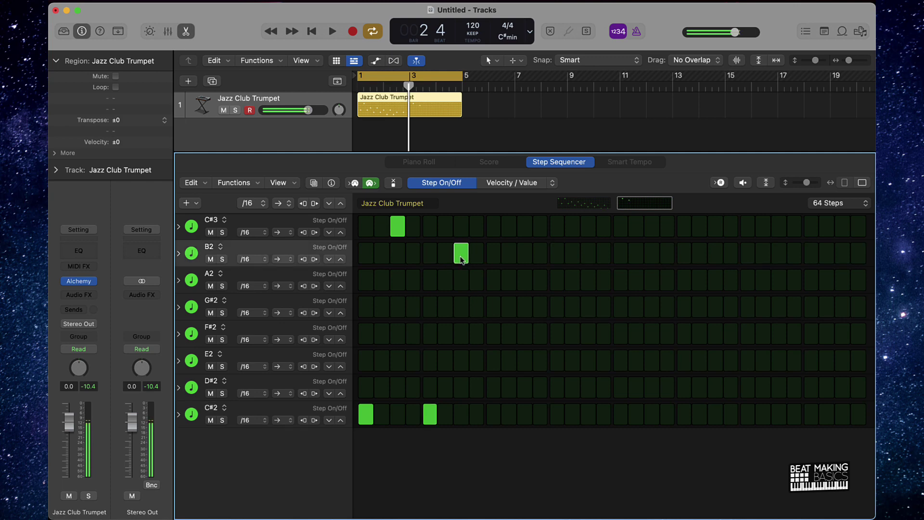
click(463, 228)
click(462, 251)
- Add A2 notes on steps 41 and 45, and F#2 notes on steps 43 and 47
click(493, 280)
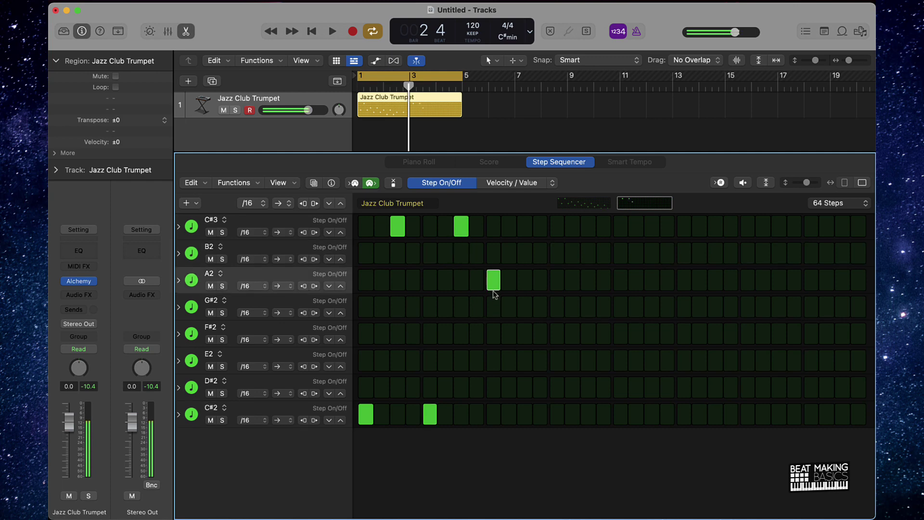
click(524, 361)
click(526, 358)
click(524, 335)
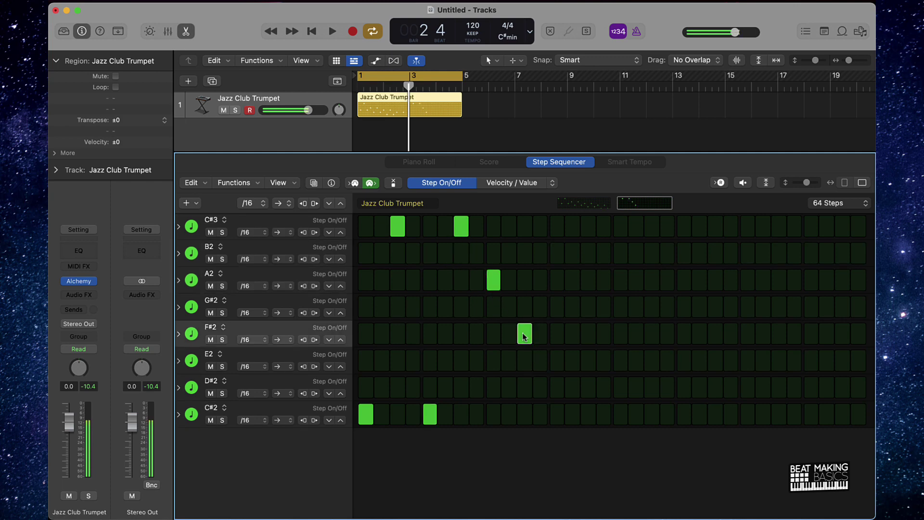
click(562, 279)
click(584, 337)
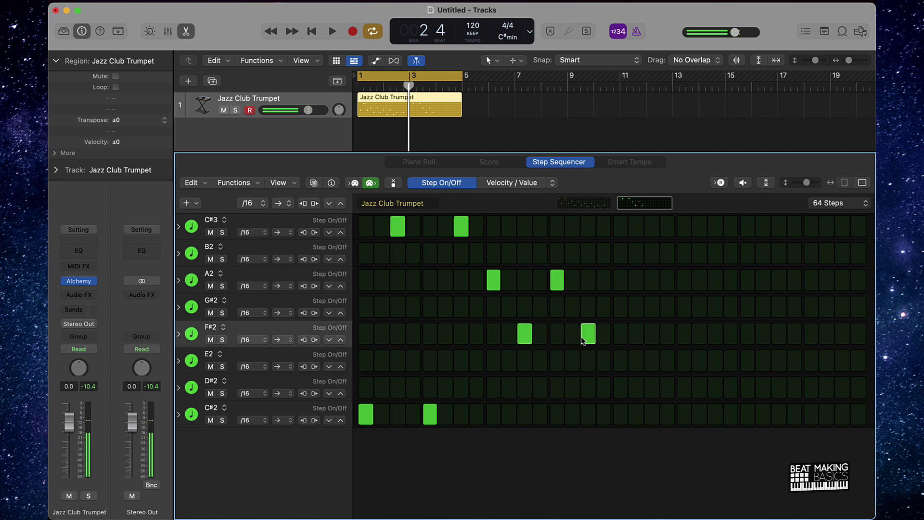
- Add G#2 notes on steps 49 and 53, and E2 notes on steps 51 and 55
click(621, 281)
click(623, 306)
click(650, 364)
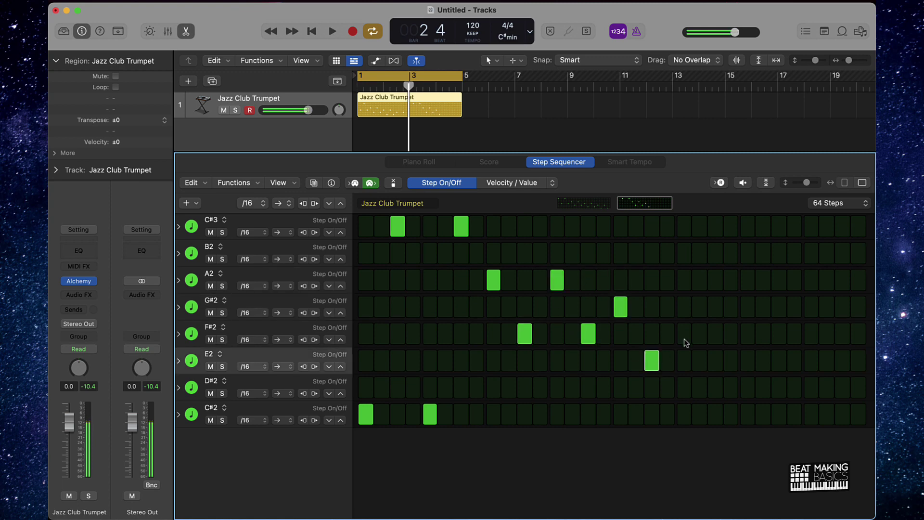
click(684, 308)
click(715, 361)
- Finish the melody with F#2 on steps 57 and 61, D#2 on step 59, and G#2 on step 63
click(748, 336)
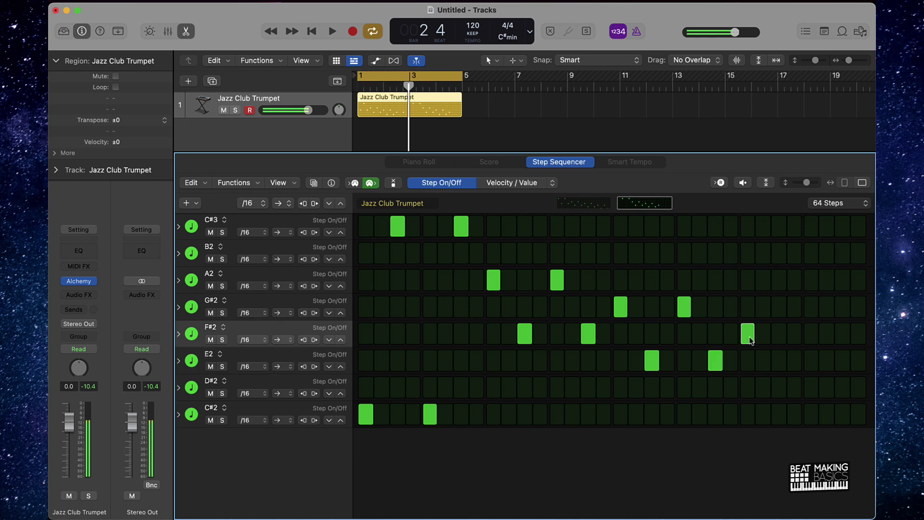
click(776, 385)
click(813, 337)
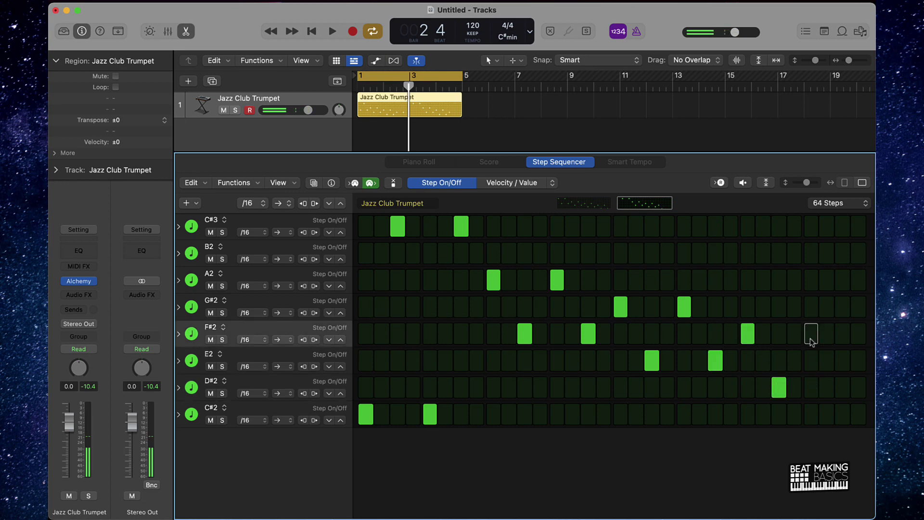
click(812, 339)
click(842, 302)
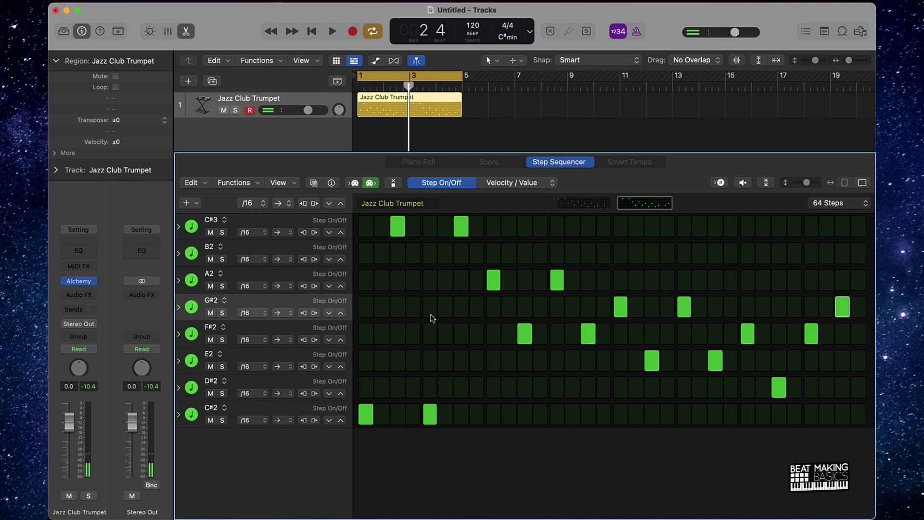
- Play back the whole 64-step pattern region and close the Step Sequencer editor
click(580, 207)
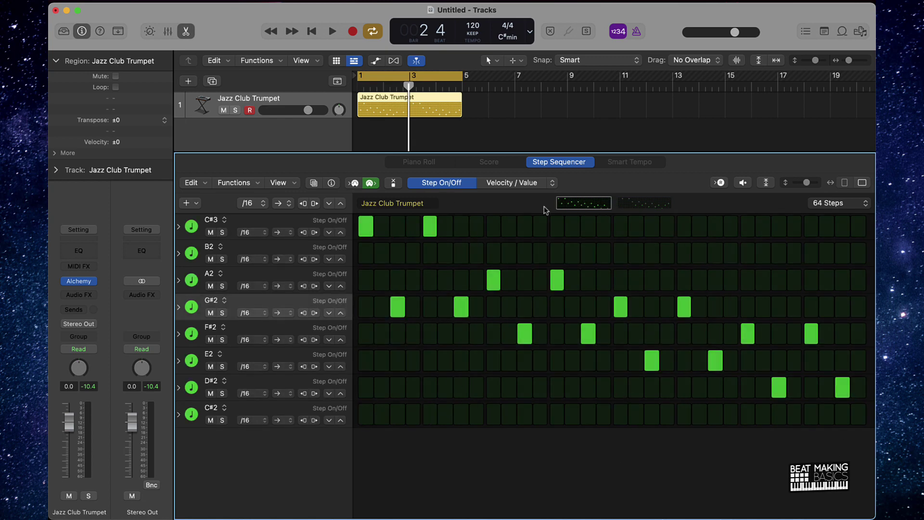
click(540, 137)
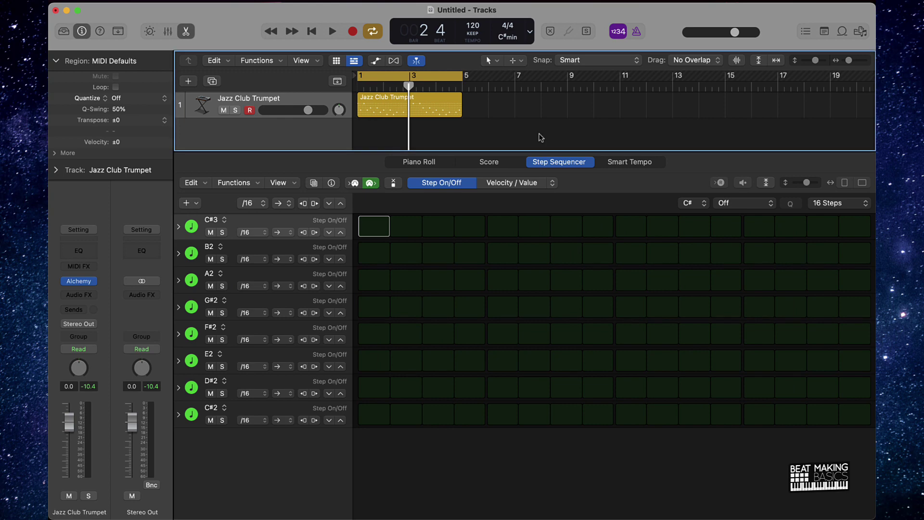
click(433, 111)
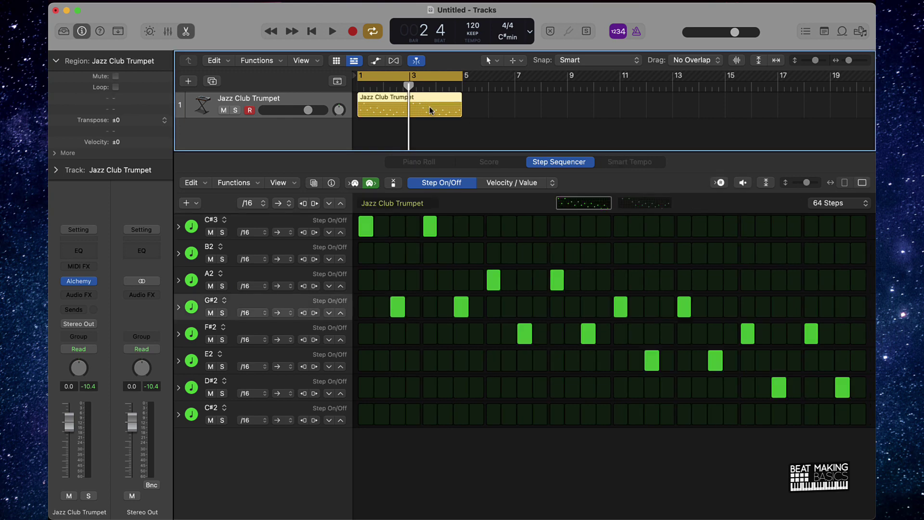
key(space)
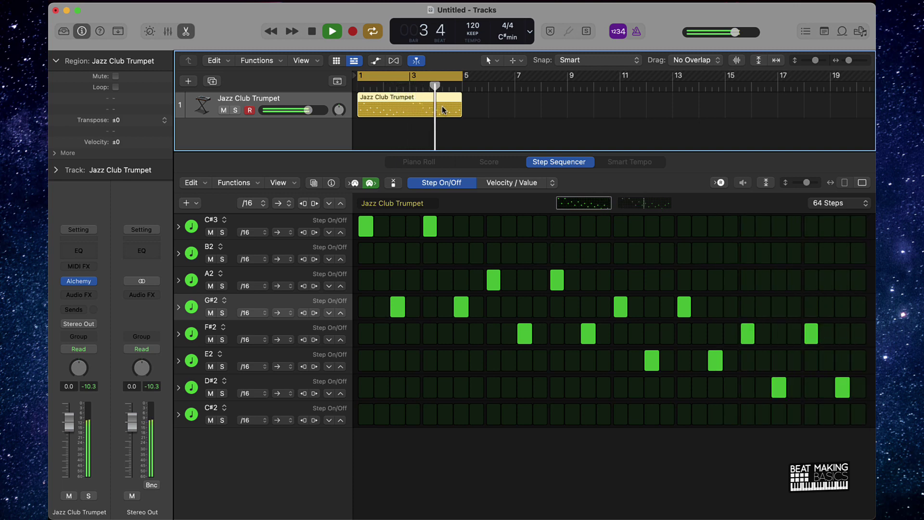
key(e)
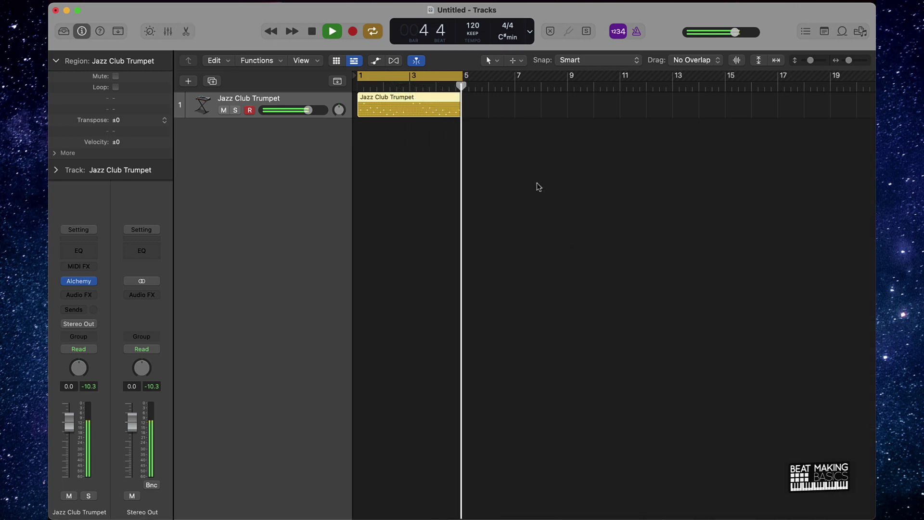
key(space)
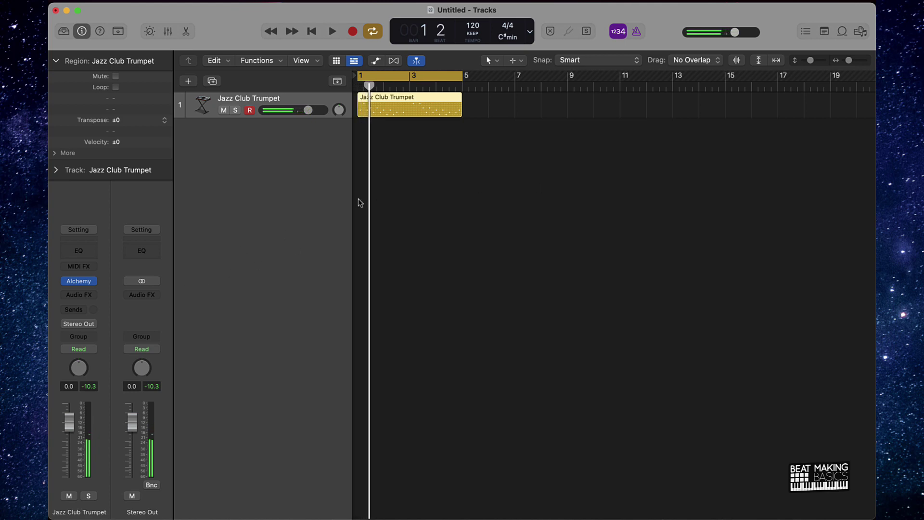
- Open the track's Alchemy instrument and place its window so the preset list is fully visible
click(415, 155)
click(382, 108)
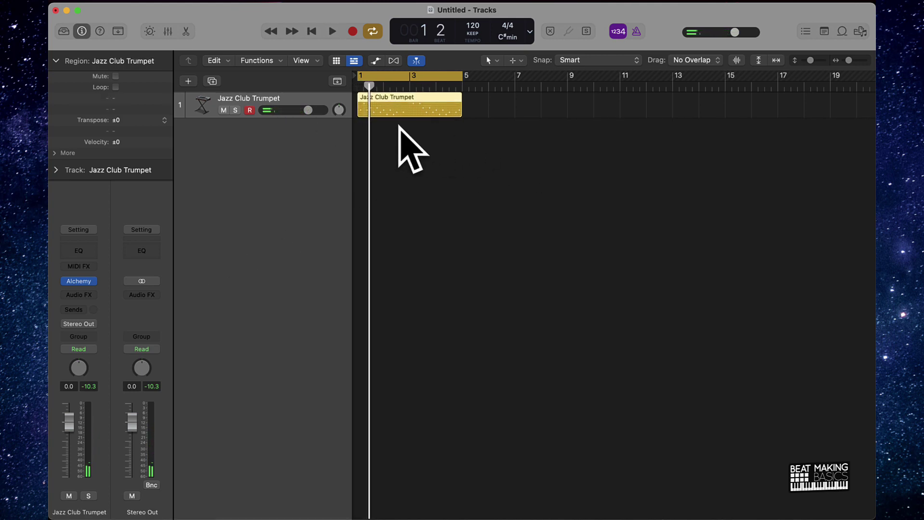
click(81, 282)
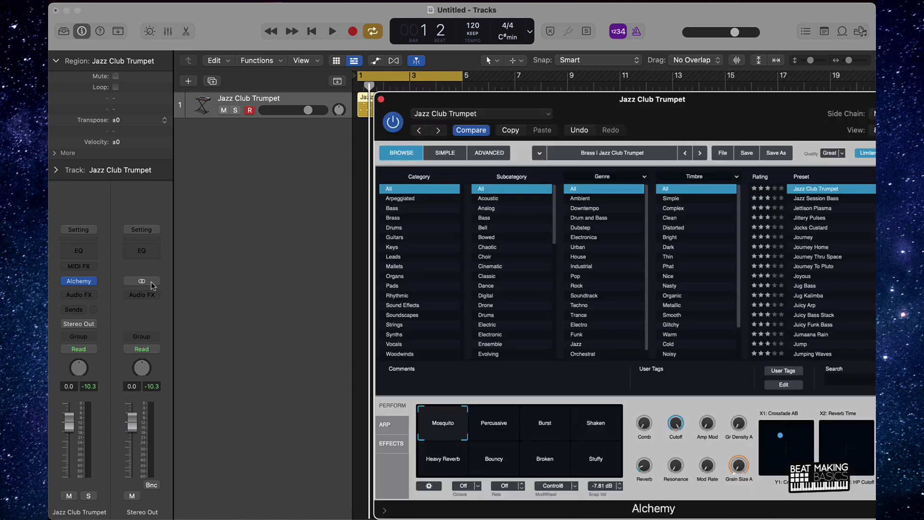
drag(765, 137, 549, 165)
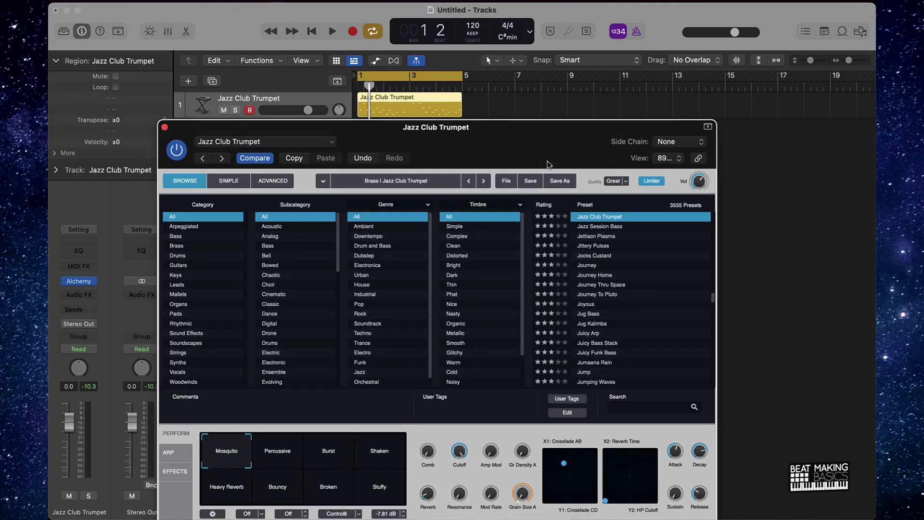
- Audition Alchemy presets against the playing pattern, including Juicy Arp, Jug Kalimba, Jumaana Rain, Kick Cycles 01 and Laser Canon
click(607, 334)
key(space)
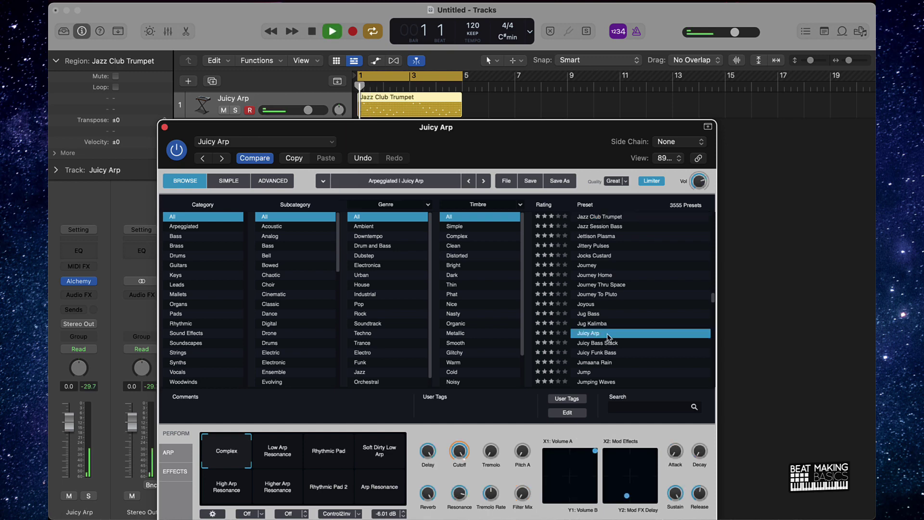
key(Up)
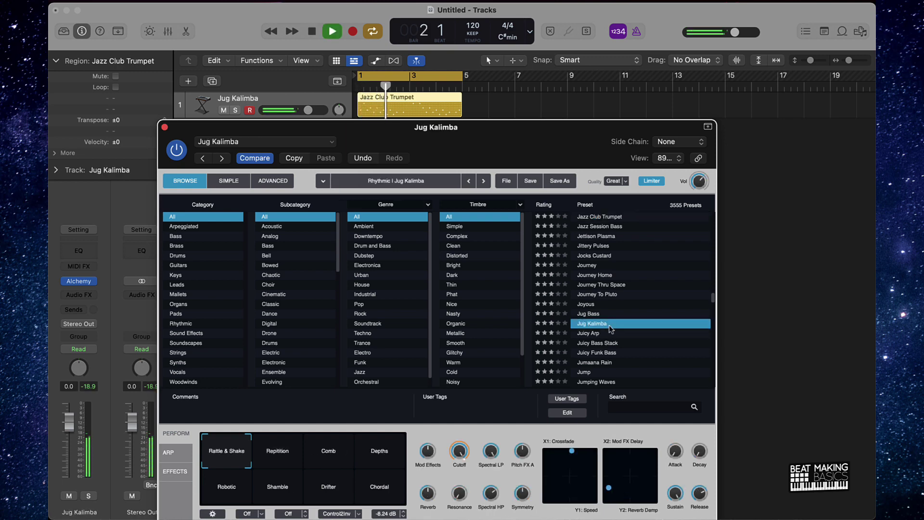
click(610, 362)
scroll(619, 359, down, 5)
click(621, 357)
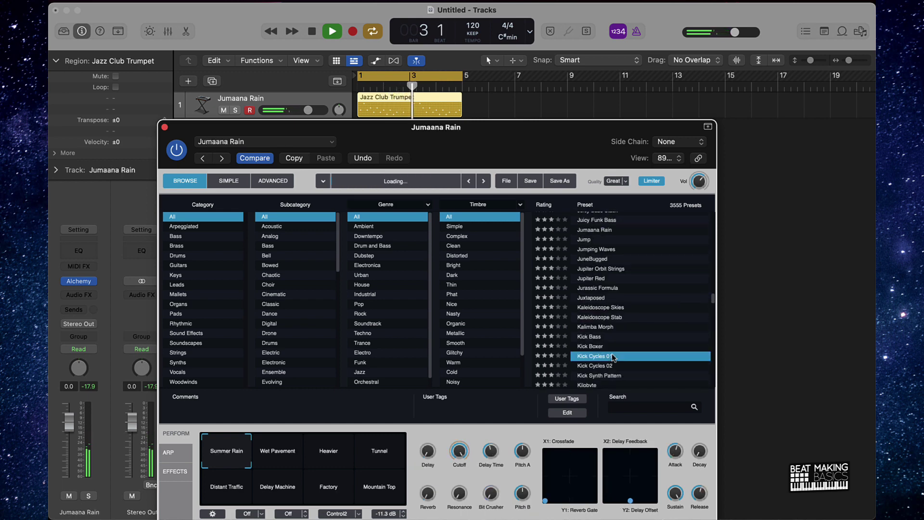
scroll(622, 360, down, 5)
click(620, 353)
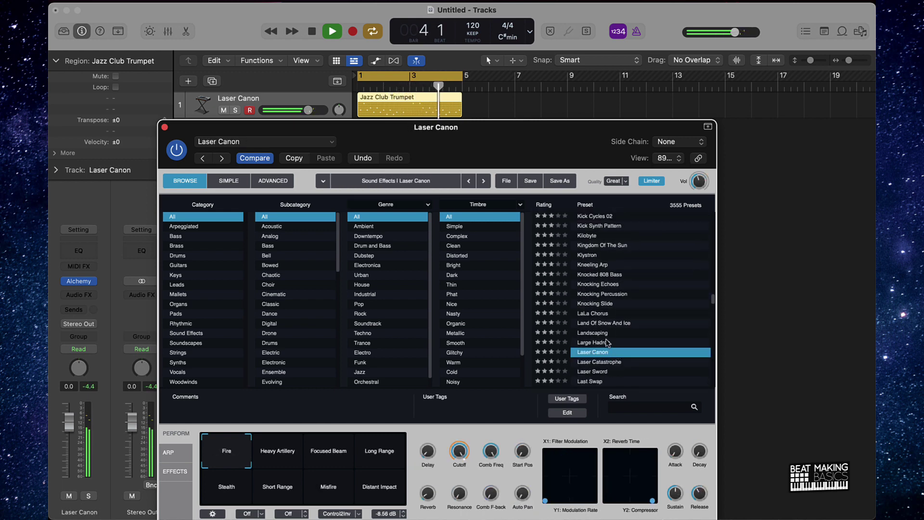
click(612, 344)
- Load the Lemon Fields preset, close the Alchemy window and stop playback
scroll(613, 344, down, 5)
click(612, 340)
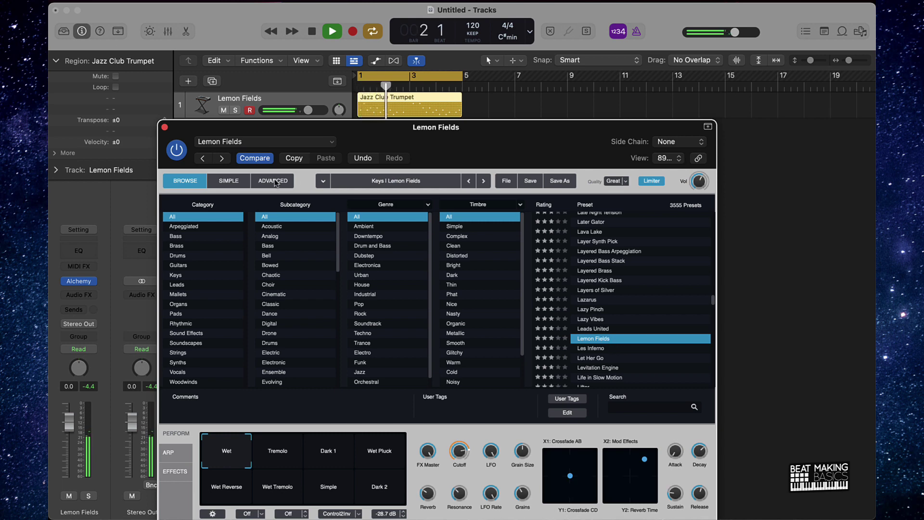
click(165, 127)
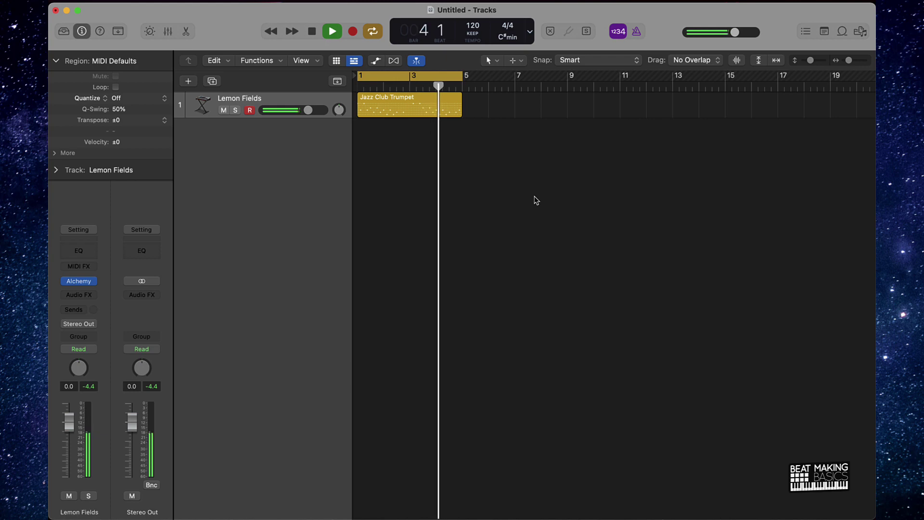
key(space)
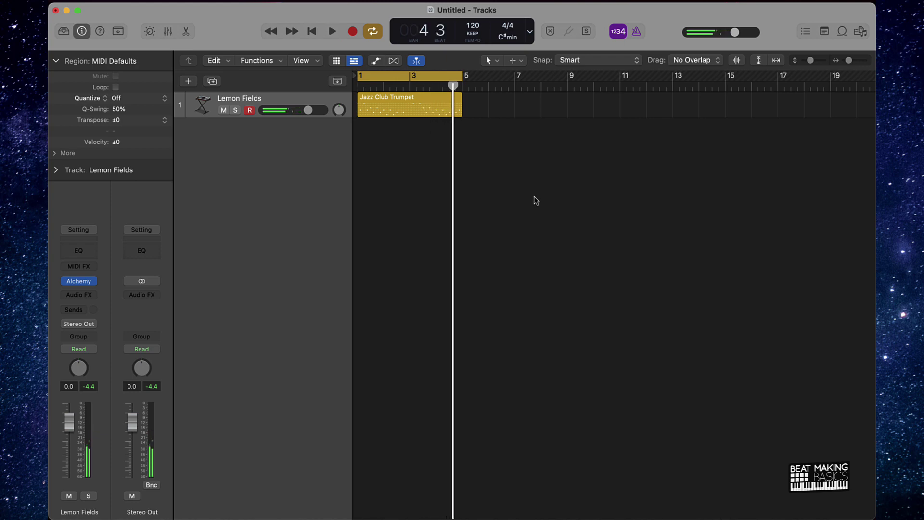
- Play the pattern while adding the iZotope Vinyl effect to the Lemon Fields track, with its window moved clear of the region
click(407, 112)
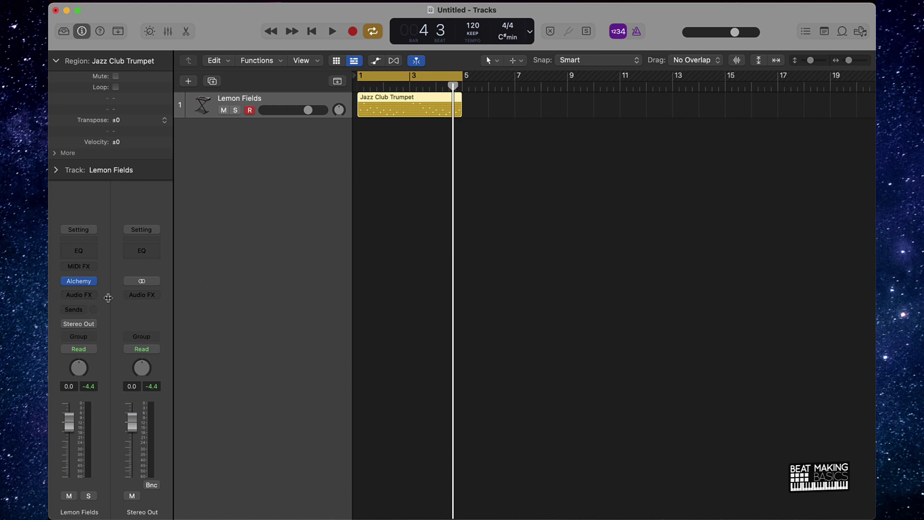
key(space)
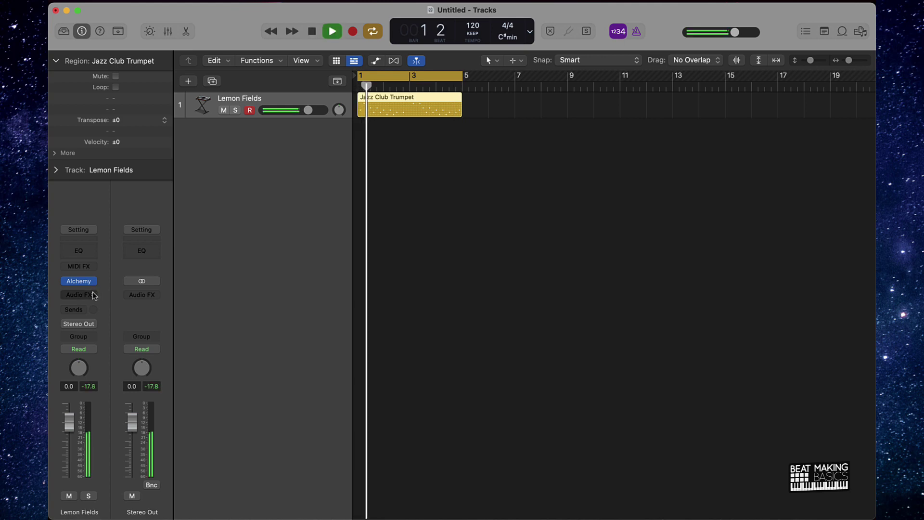
click(93, 295)
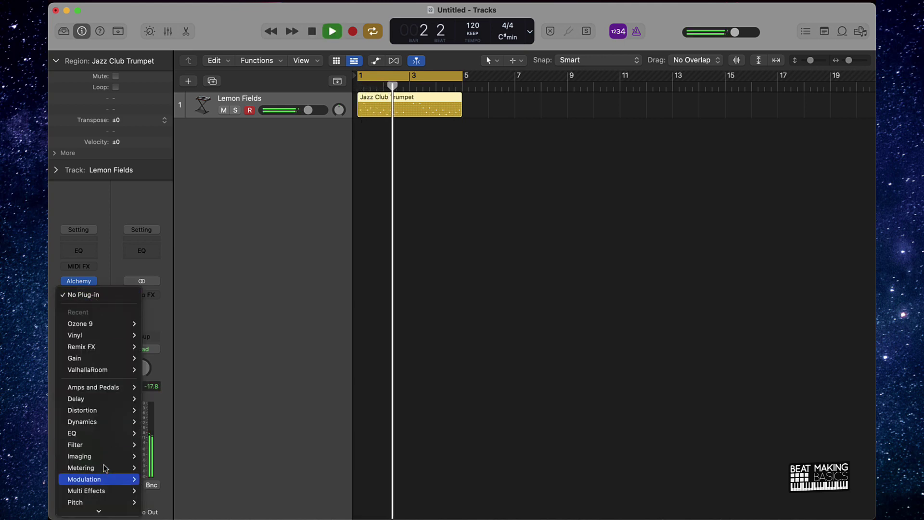
mouse_move(103, 508)
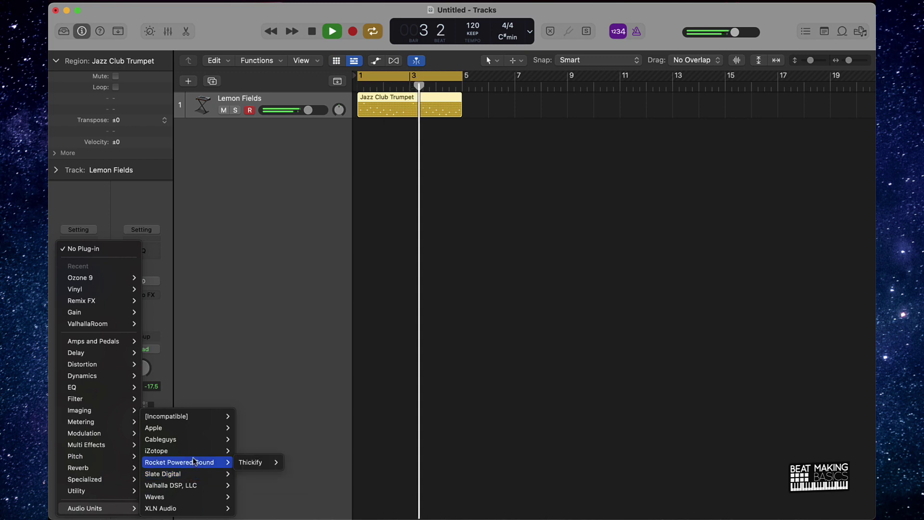
mouse_move(193, 451)
click(292, 463)
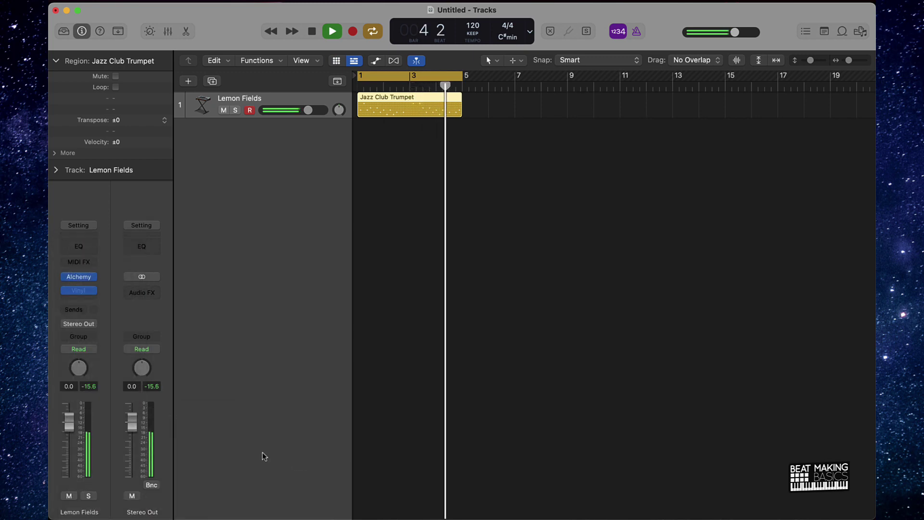
key(space)
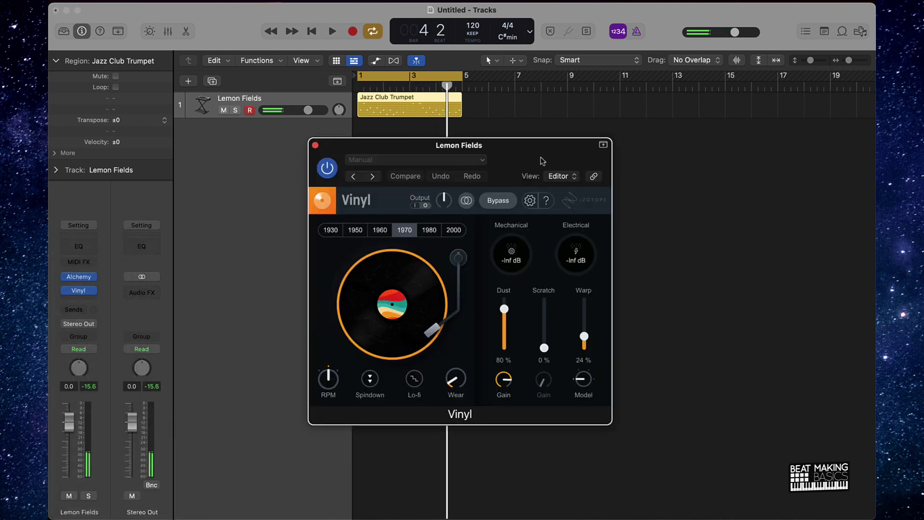
drag(543, 157, 716, 162)
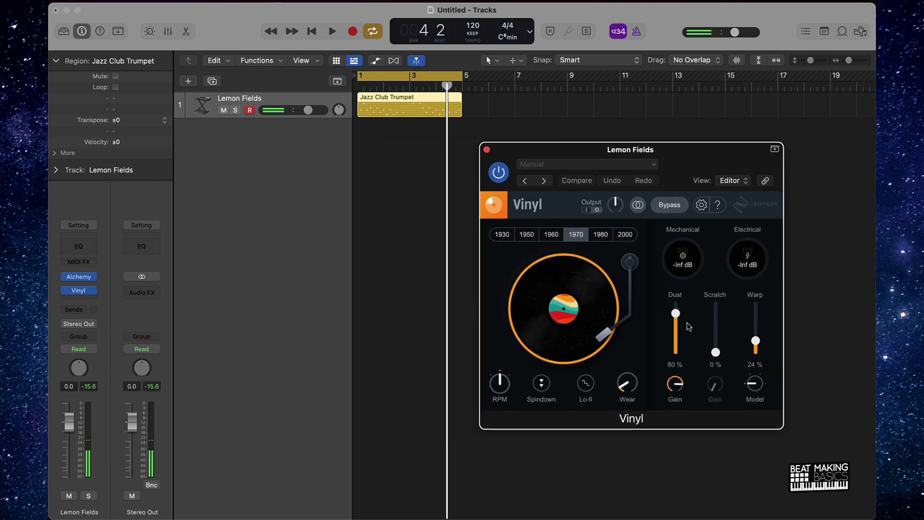
- Set Vinyl's Dust to 0 %, Warp to 42 % and Wear to 0 %
drag(675, 314, 676, 353)
drag(756, 345, 756, 337)
drag(627, 383, 638, 424)
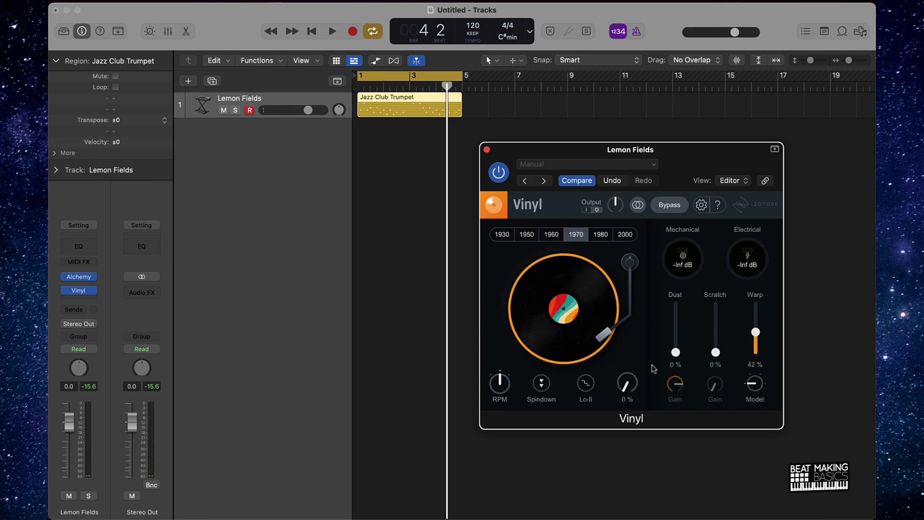
- Try different record years in Vinyl, settle on 2000 and close the plug-in window
click(625, 234)
click(526, 234)
click(601, 234)
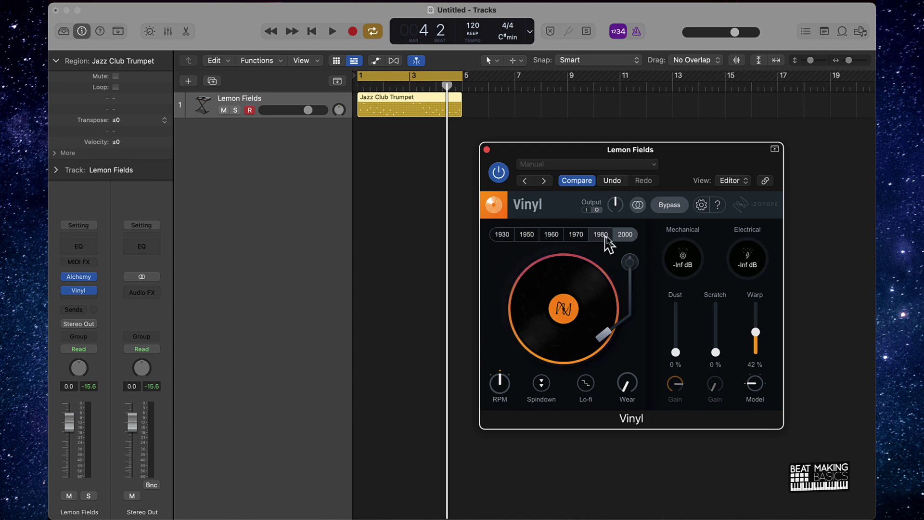
click(625, 234)
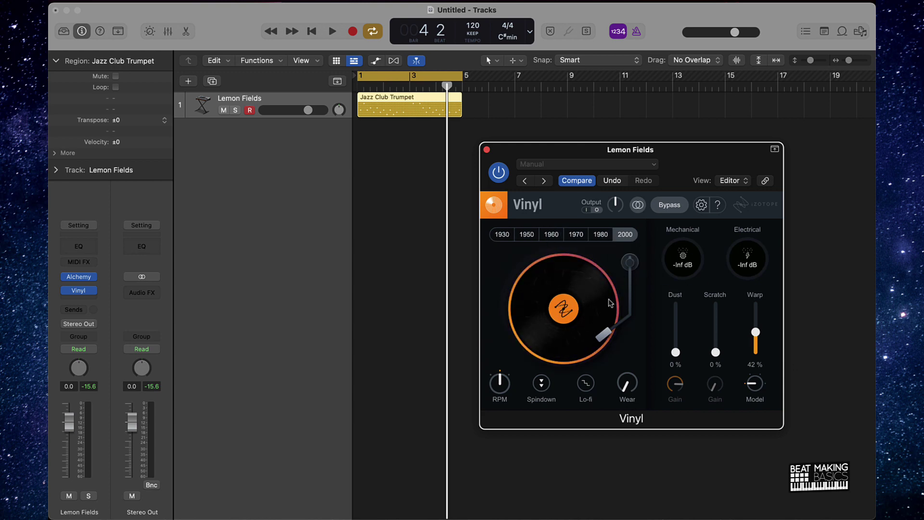
click(486, 150)
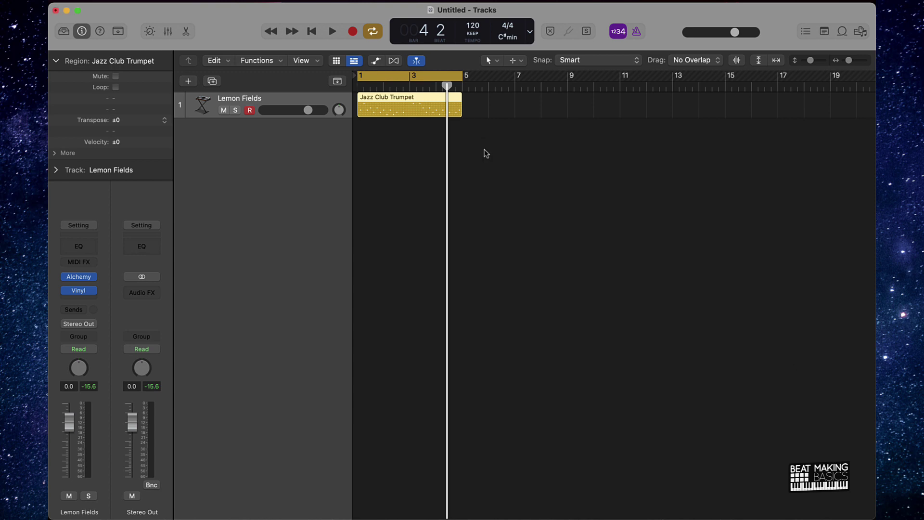
- Lower Vinyl's Warp to 37 % while the pattern plays, close the plug-in and stop playback
key(space)
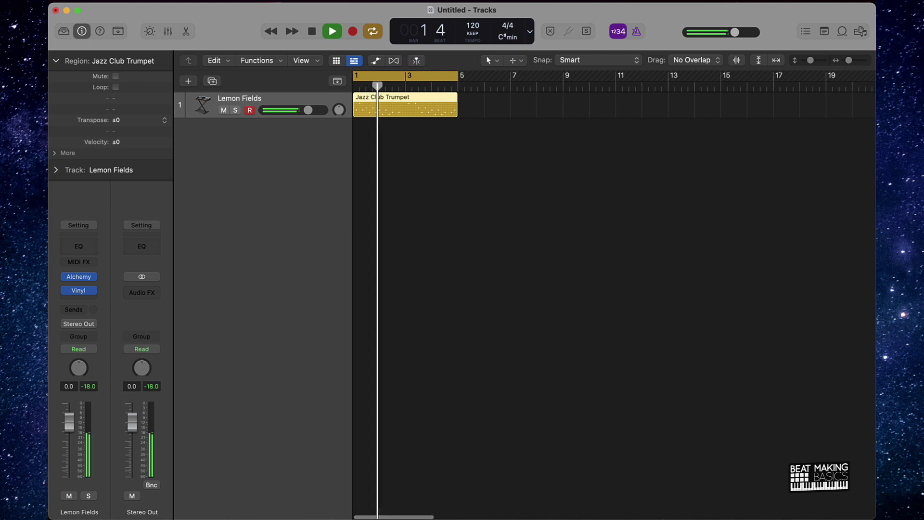
click(78, 292)
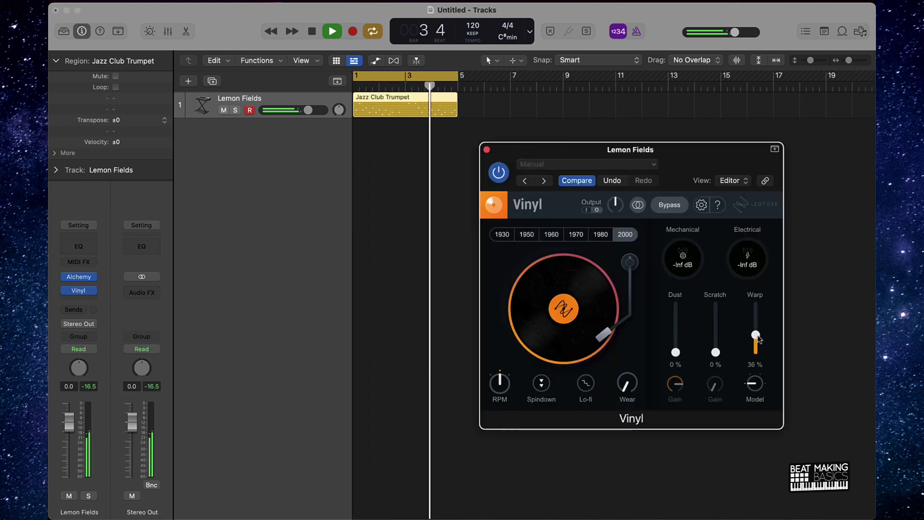
drag(757, 336, 757, 334)
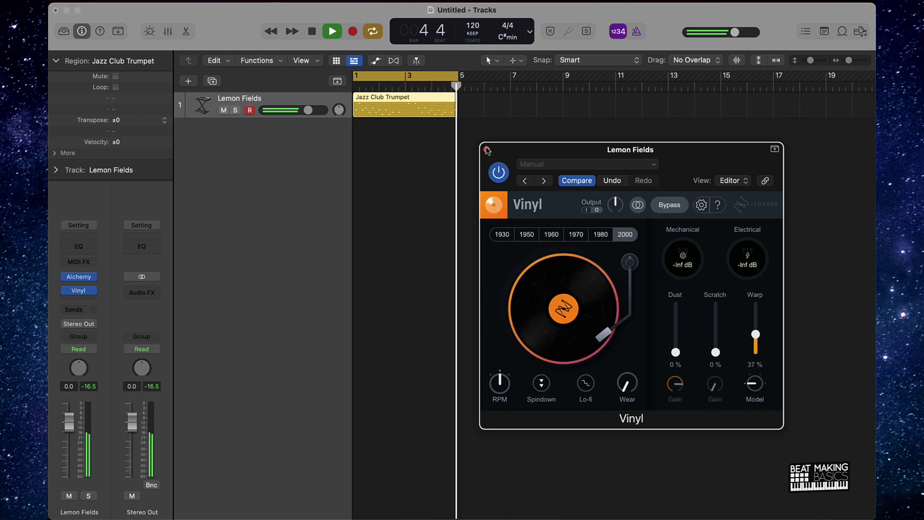
click(487, 150)
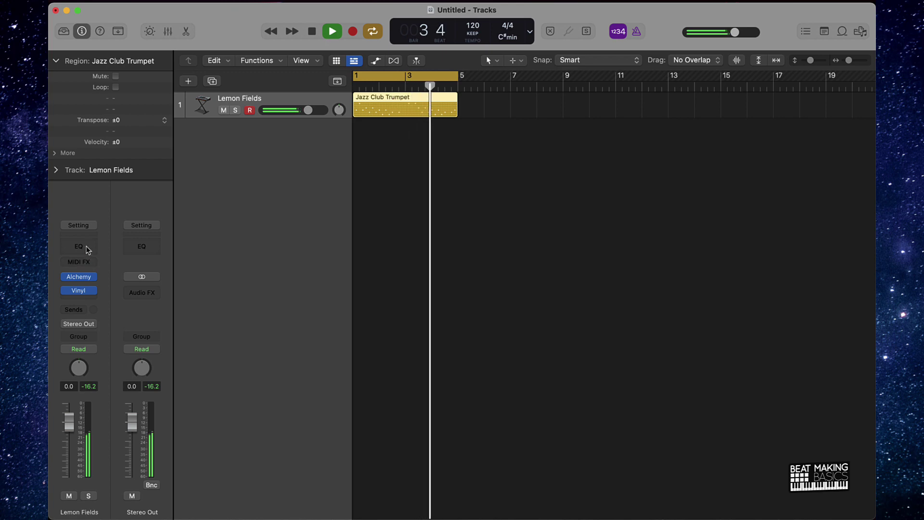
key(space)
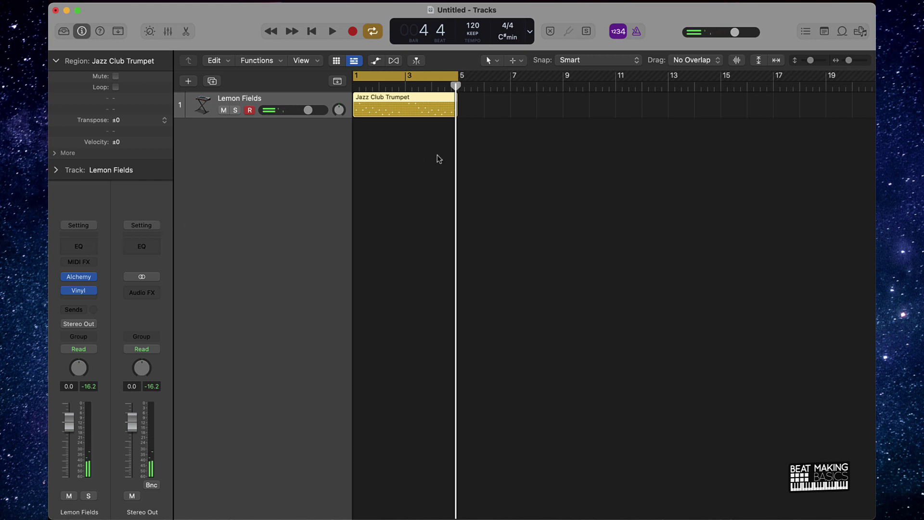
- Turn the Jazz Club Trumpet pattern region into a new Quick Sampler (Original) instrument track
click(416, 162)
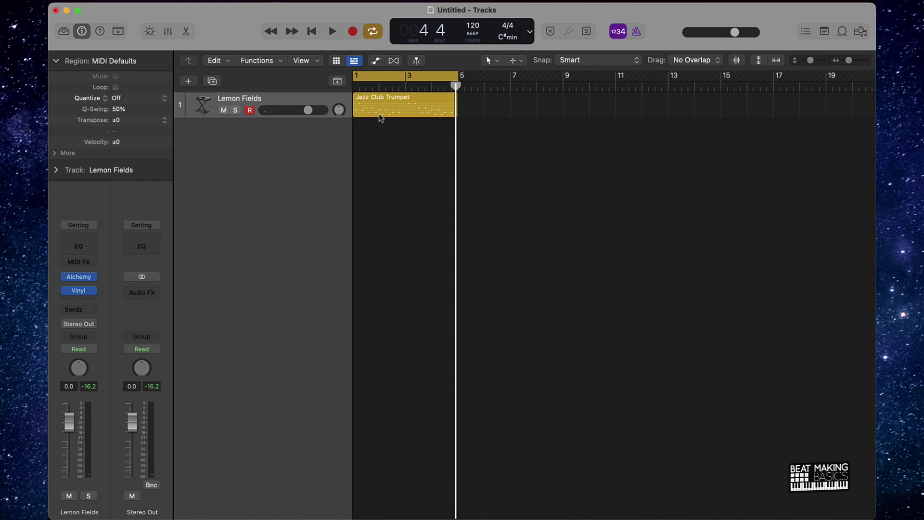
drag(382, 115, 243, 180)
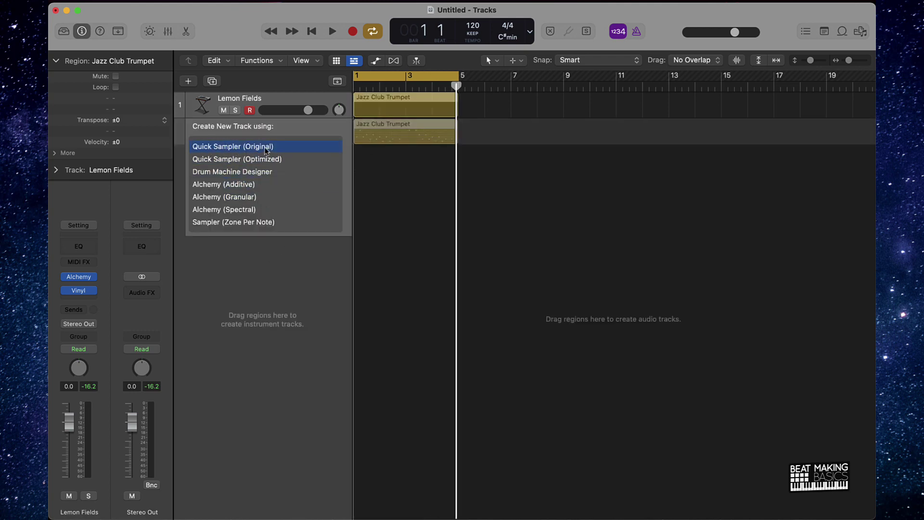
drag(264, 148, 265, 148)
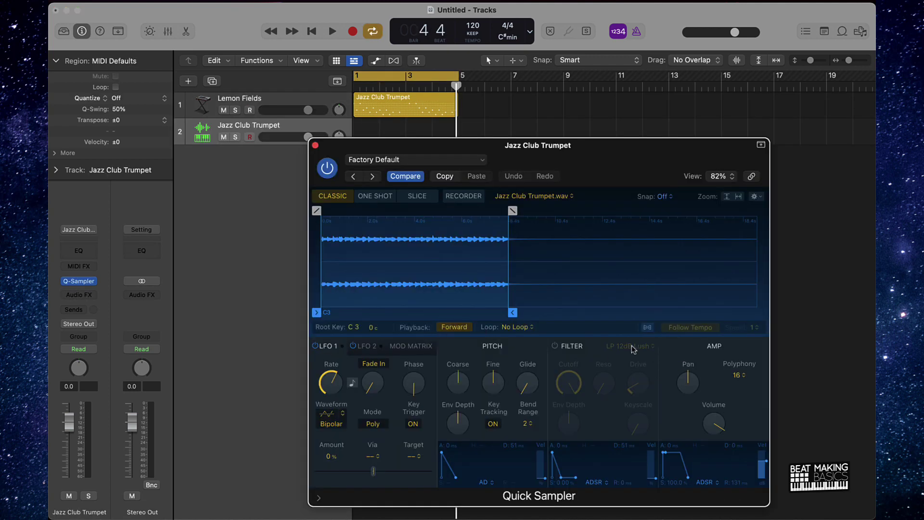
- Enable Flex with Follow Tempo for the sample in Quick Sampler and set the project tempo to 130
click(647, 327)
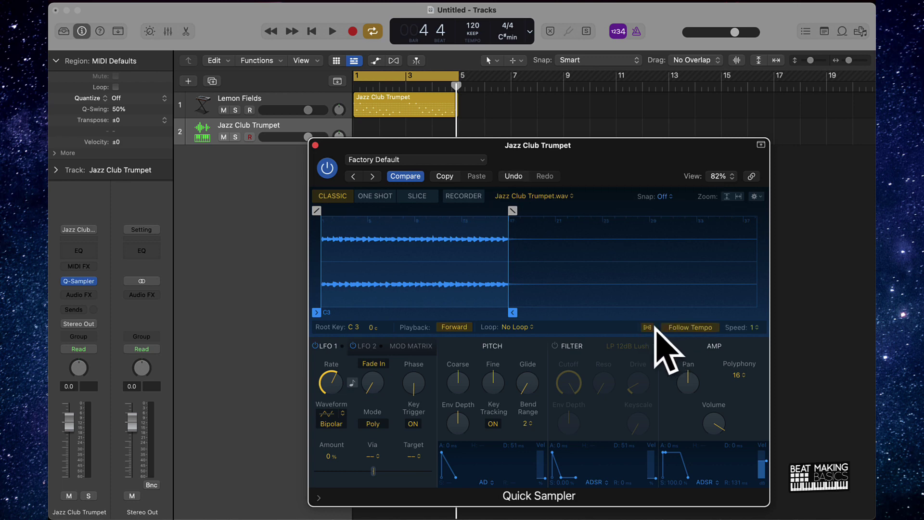
click(474, 24)
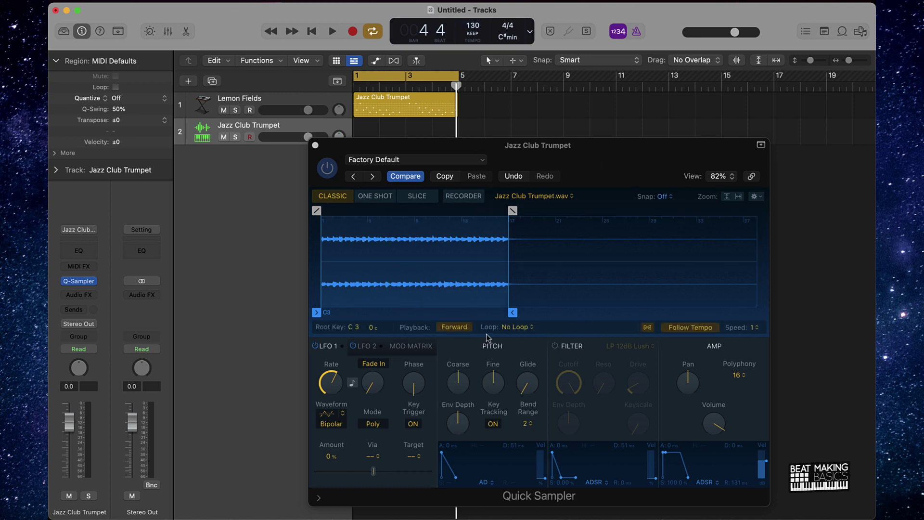
click(455, 328)
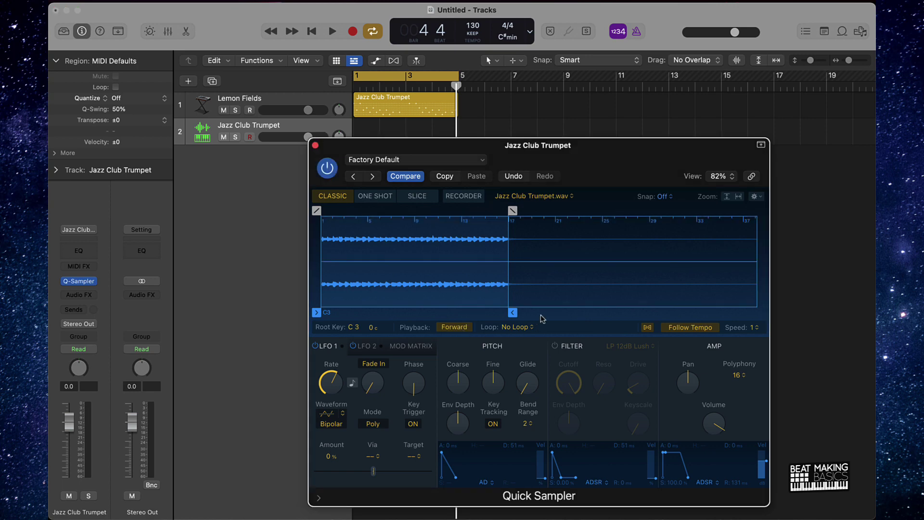
- Open Musical Typing and play a note to audition the sample at the new tempo
key(super+k)
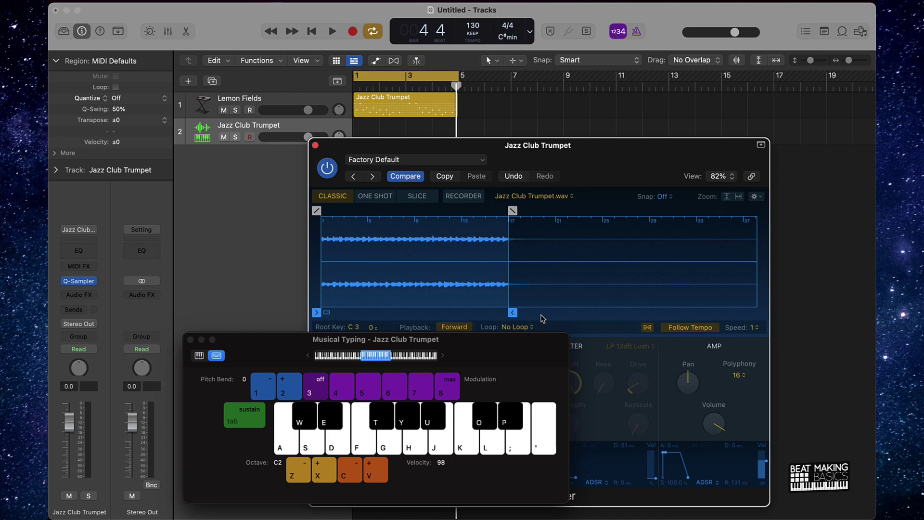
key(s)
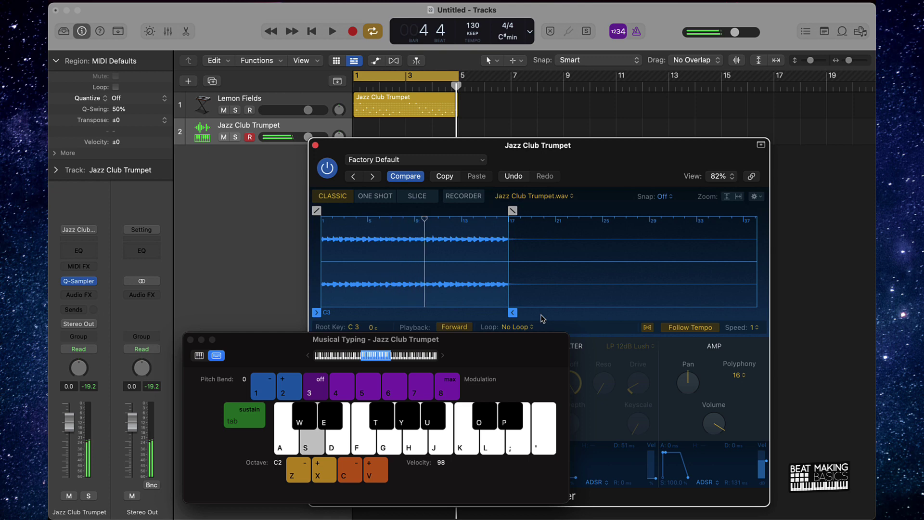
click(666, 311)
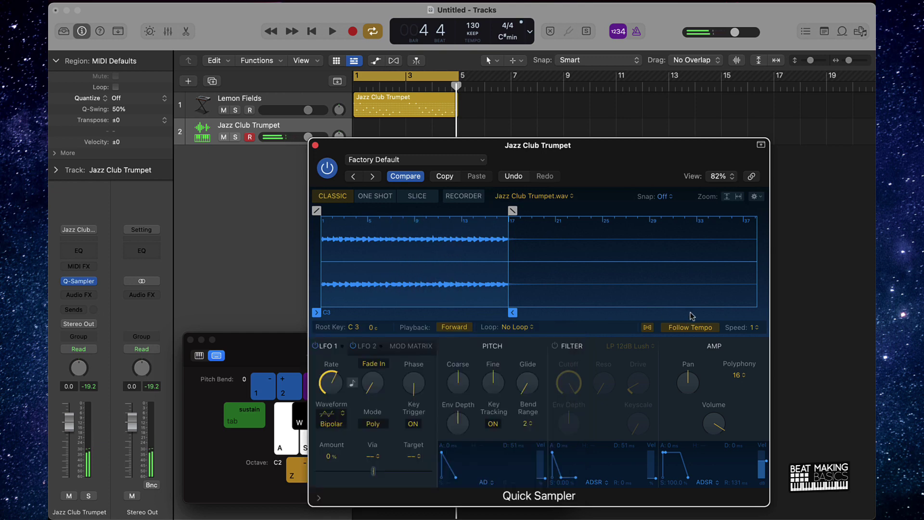
- Try the sample at a Flex speed of ½ and audition it
click(756, 328)
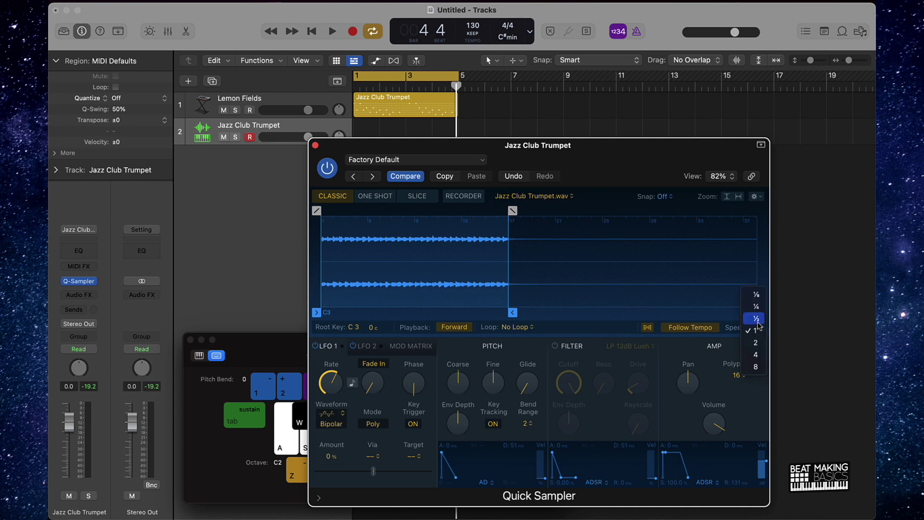
click(756, 318)
key(s)
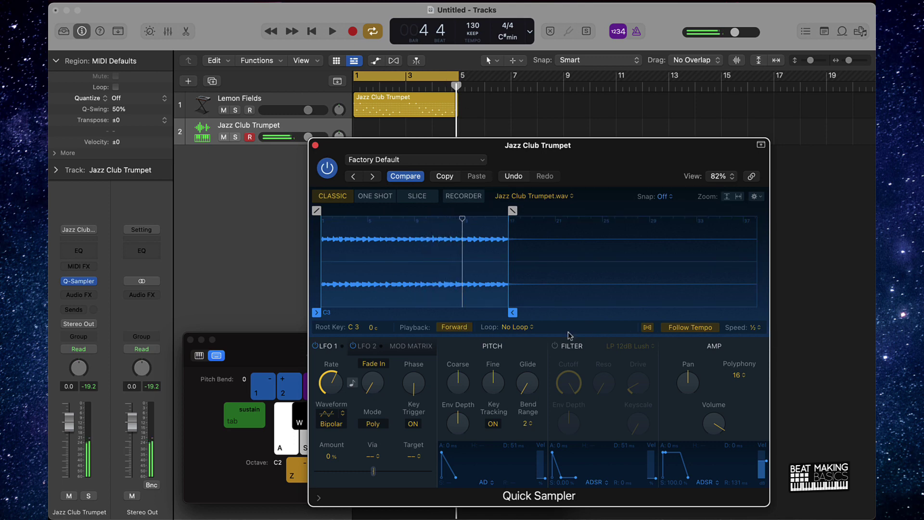
- Return the Flex speed to 1, try reverse playback of the sample and move Quick Sampler clear of the Musical Typing keyboard
click(755, 328)
key(Return)
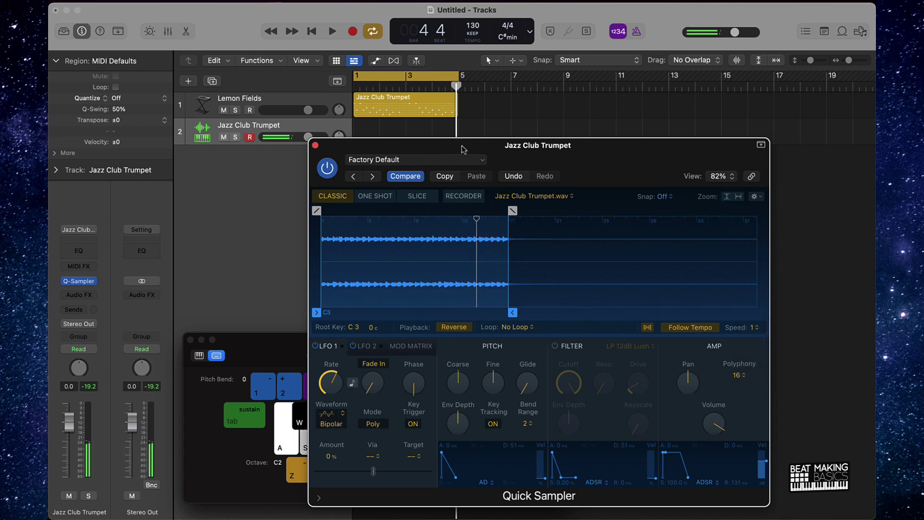
drag(460, 145, 615, 85)
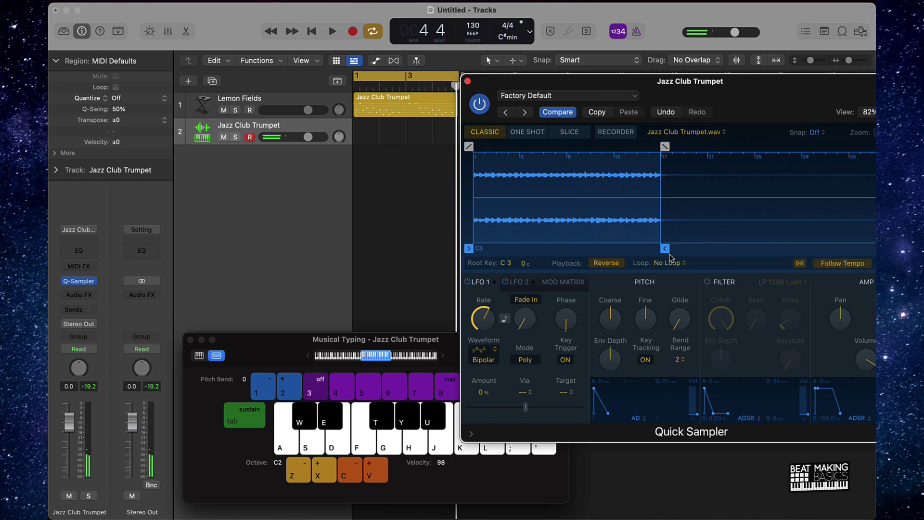
- Try a shorter sample ending at 10 4 225, audition it and restore the end marker to the end of the waveform
mouse_move(666, 249)
drag(666, 249, 612, 250)
drag(597, 251, 597, 250)
key(s)
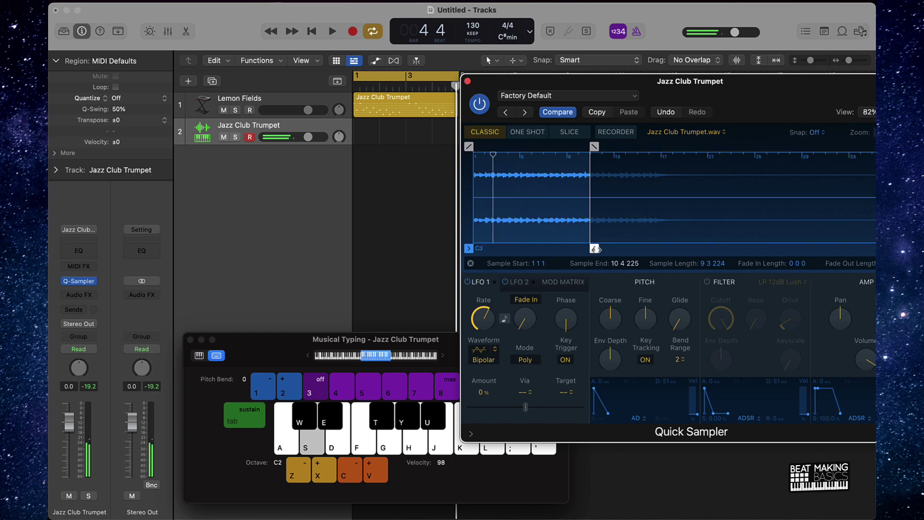
drag(595, 249, 666, 248)
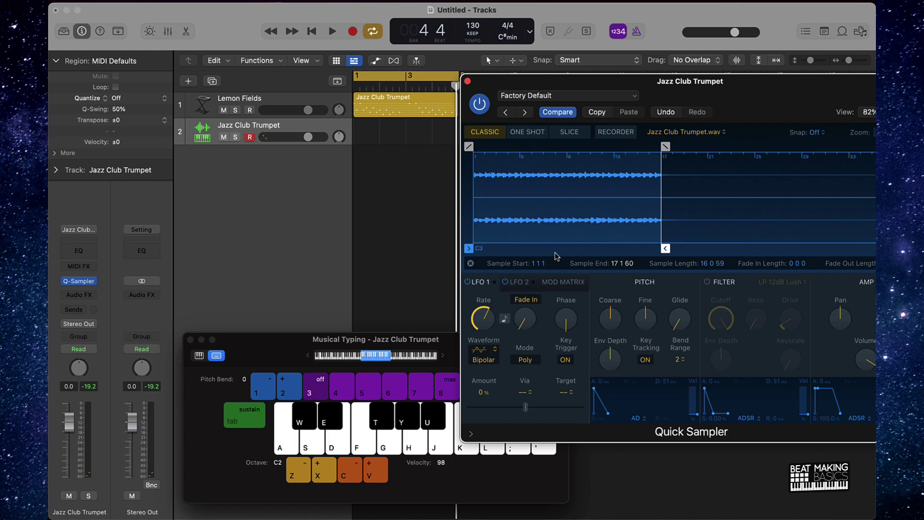
- Set the sample's playback direction to Forward and close Quick Sampler
click(600, 264)
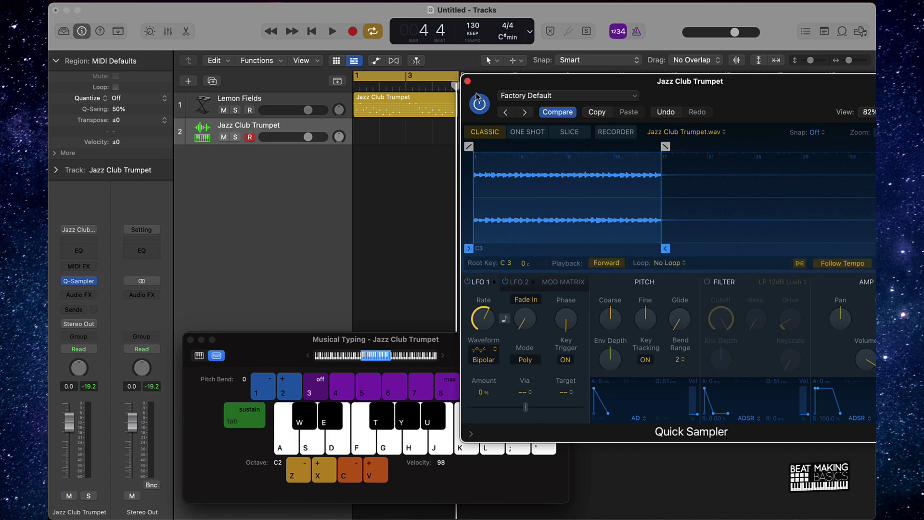
key(super+w)
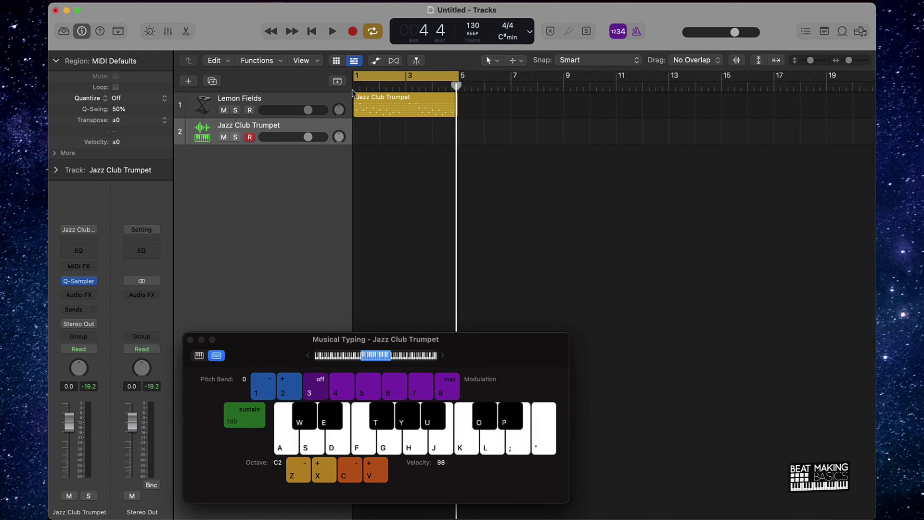
- Mute the Lemon Fields track and record a single sustained note on the Jazz Club Trumpet sampler track over bars 1 to 4
click(224, 111)
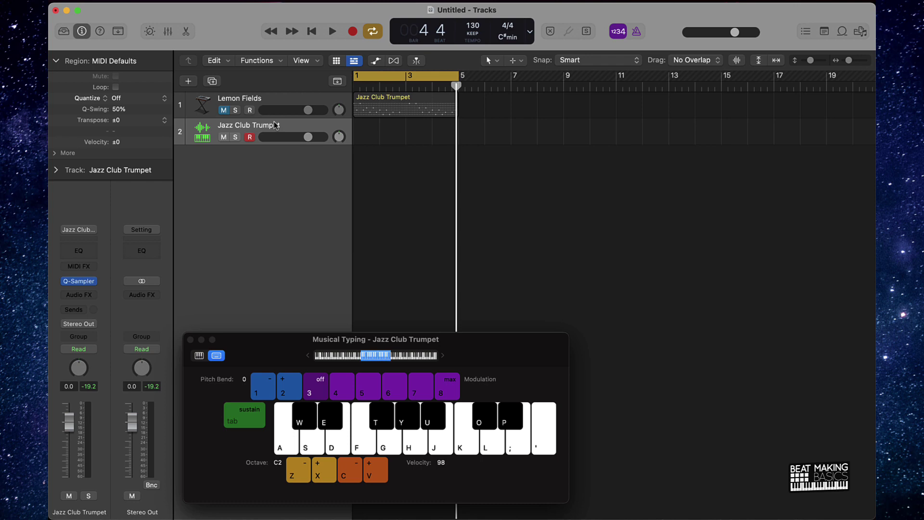
key(r)
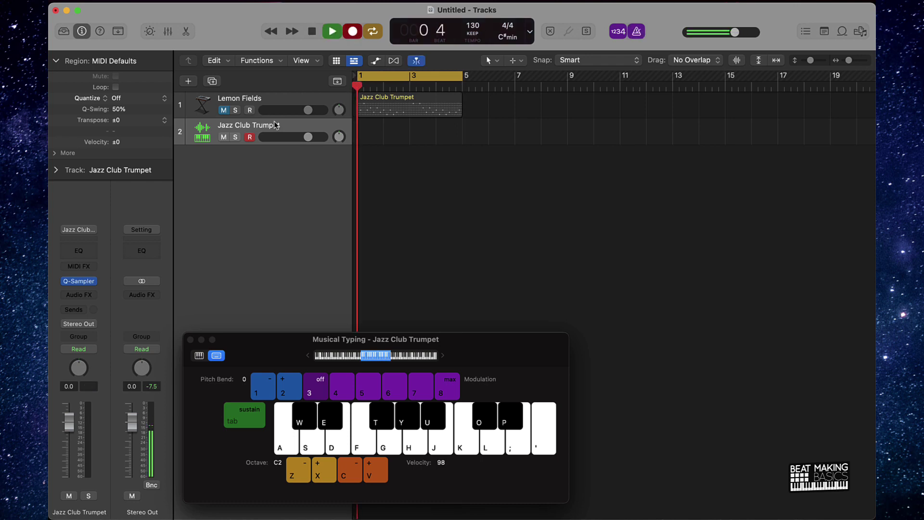
key(s)
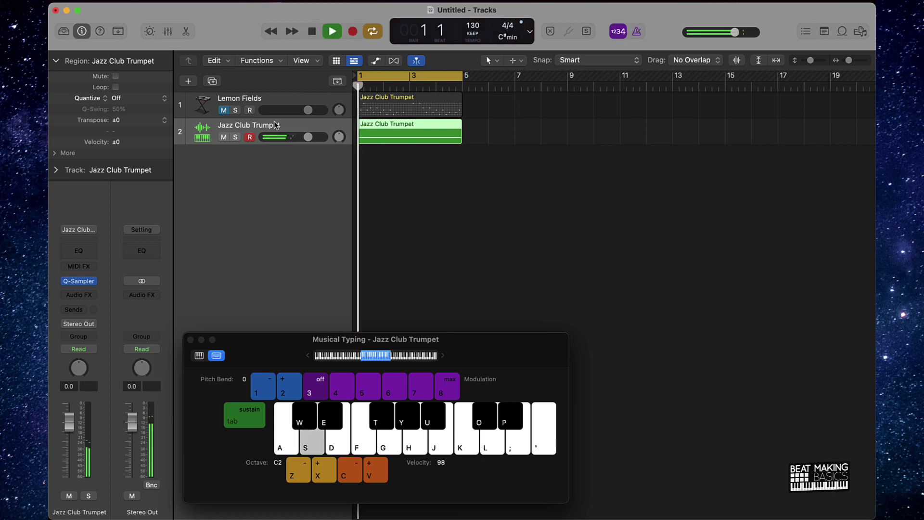
key(space)
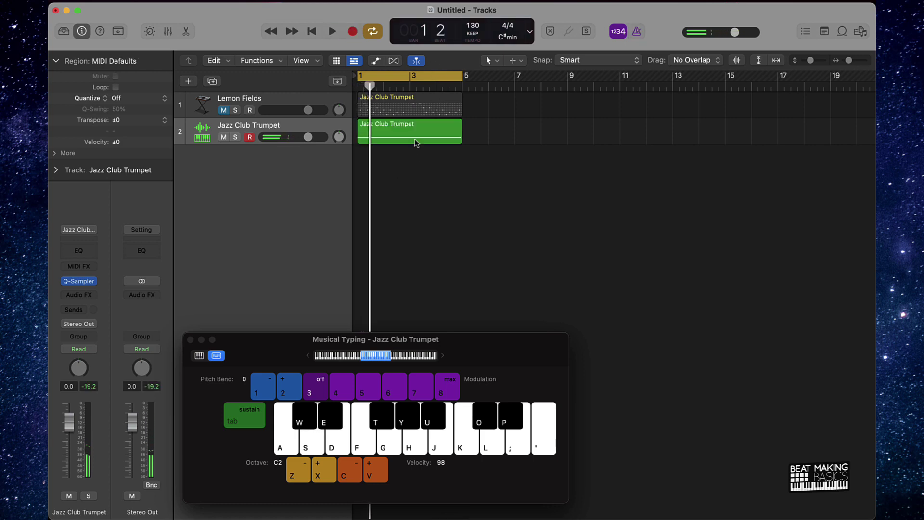
- Create a software instrument track with Alchemy and move its plug-in window so the whole preset browser is in view
click(188, 82)
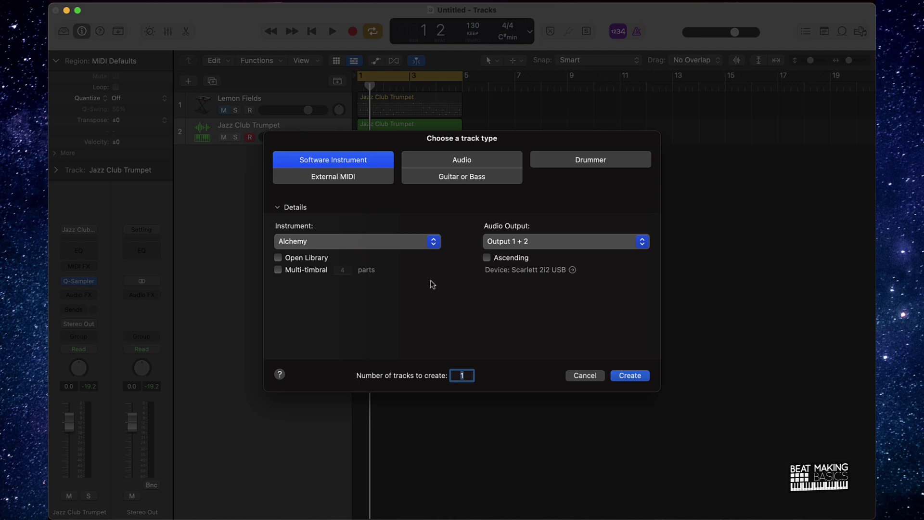
click(630, 376)
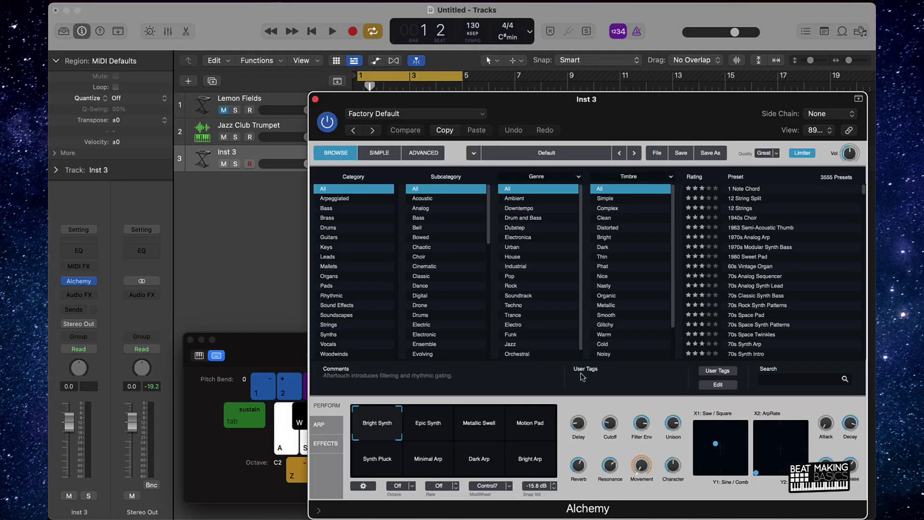
click(798, 379)
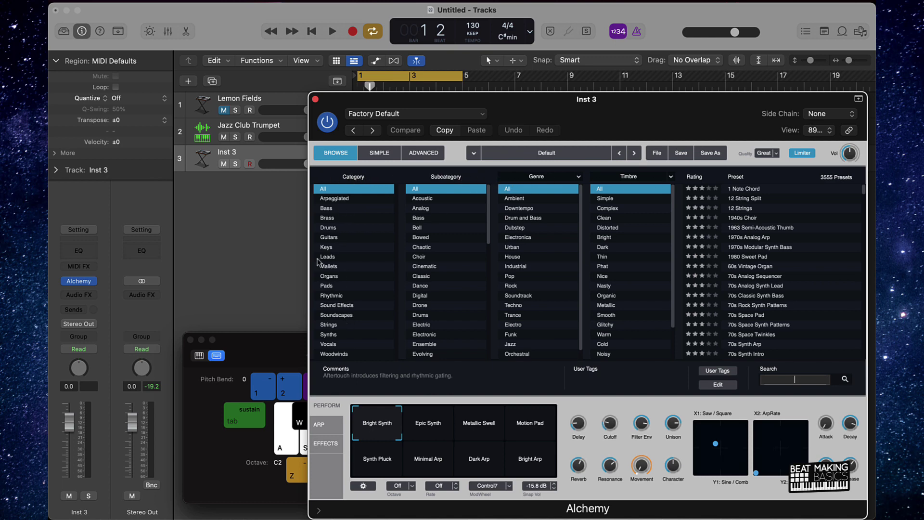
drag(597, 122, 501, 120)
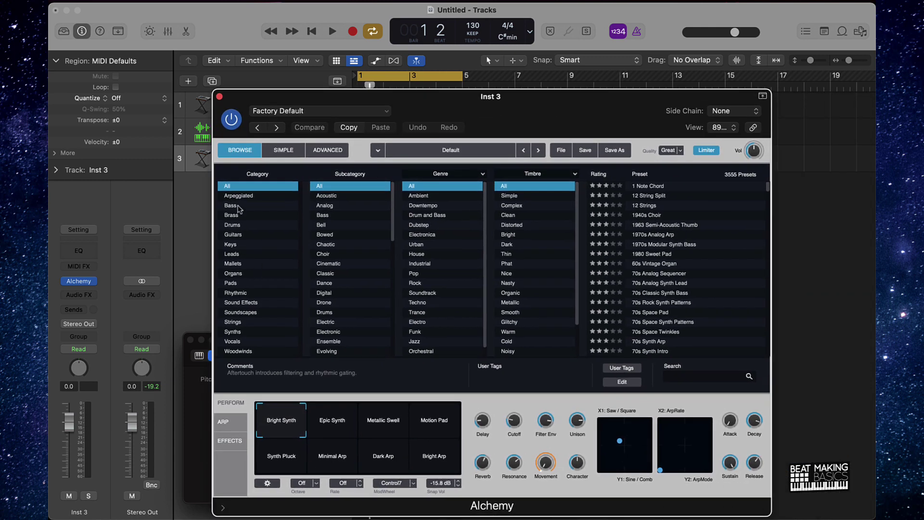
- Filter Alchemy's presets to the Bass category, load Dub Bass and audition it with Musical Typing
click(230, 206)
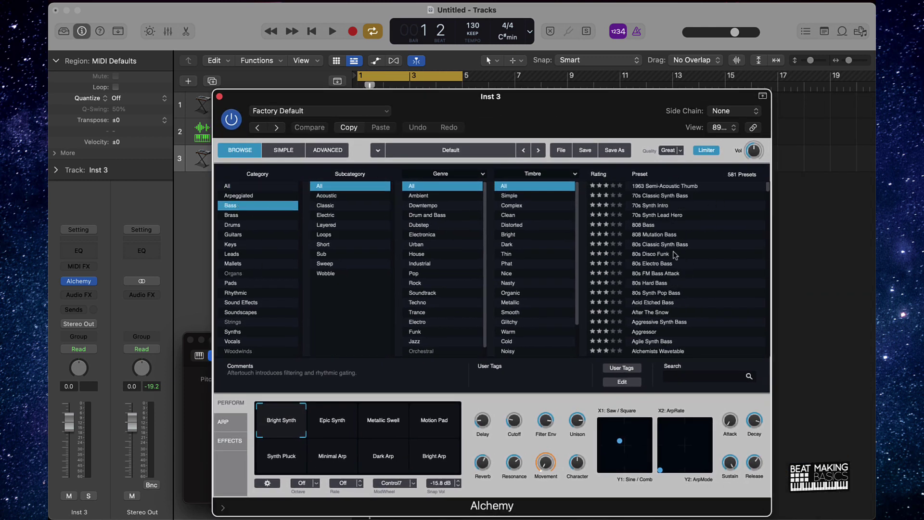
scroll(674, 255, down, 15)
click(681, 266)
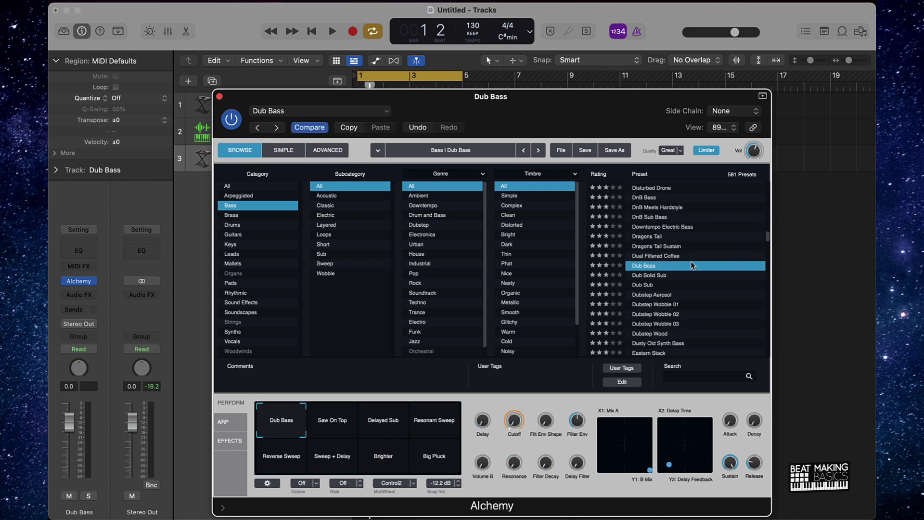
key(super+k)
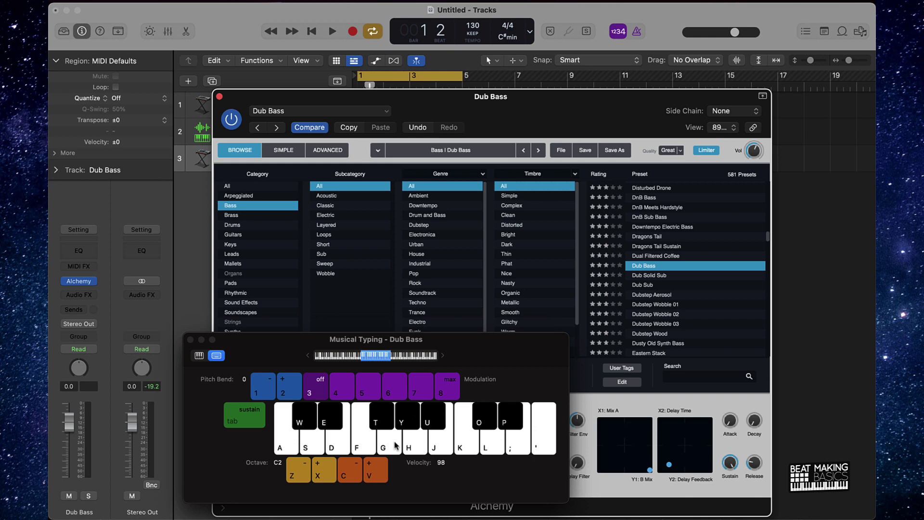
key(d)
key(s)
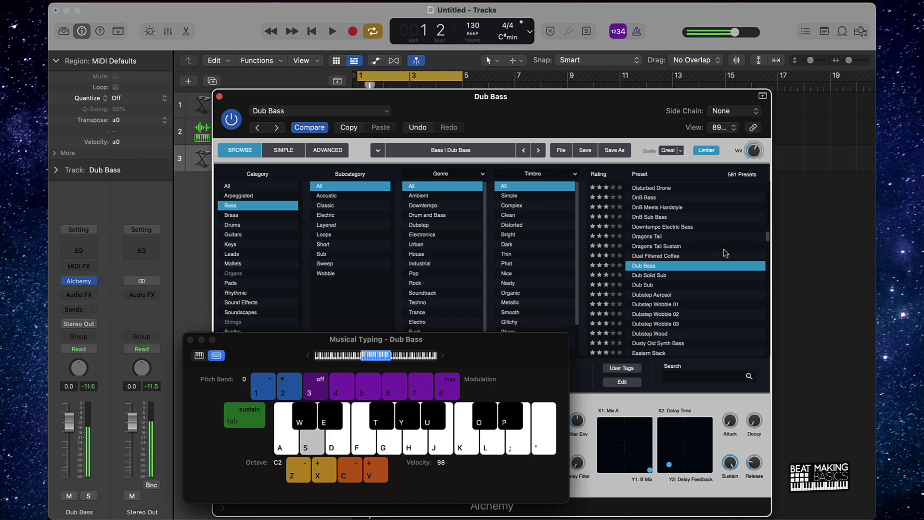
- Audition Dub Sub, Dubstep Aerosol, Dubstep Wobble 01 and Dusty Old Synth Bass, load Eastern Stack and close Alchemy
click(652, 286)
click(658, 296)
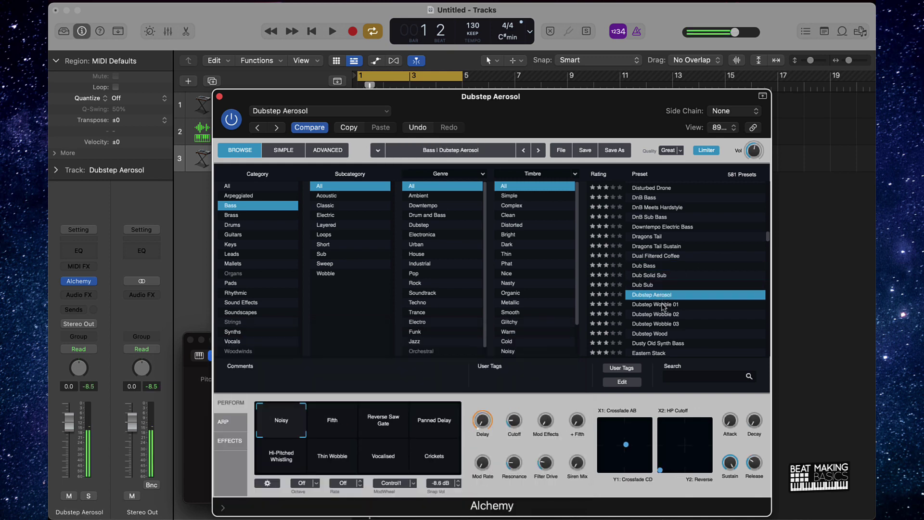
click(663, 304)
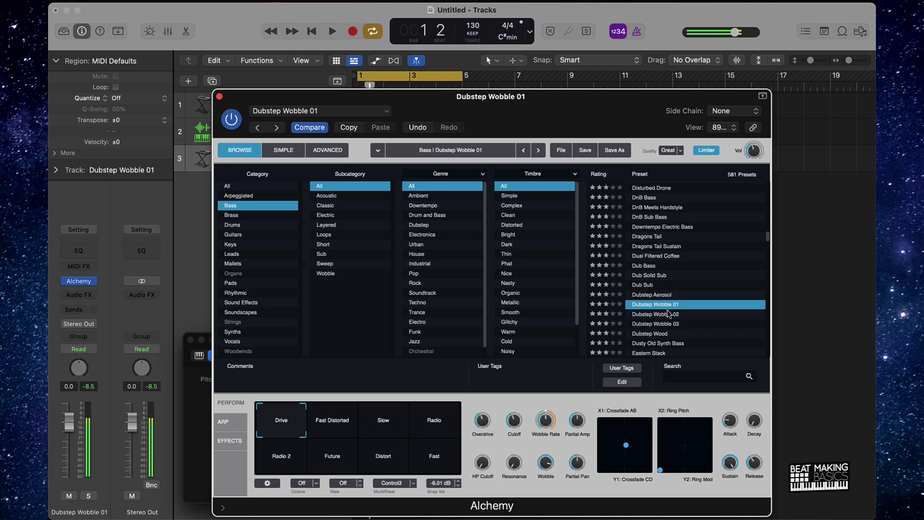
click(665, 343)
scroll(664, 343, down, 3)
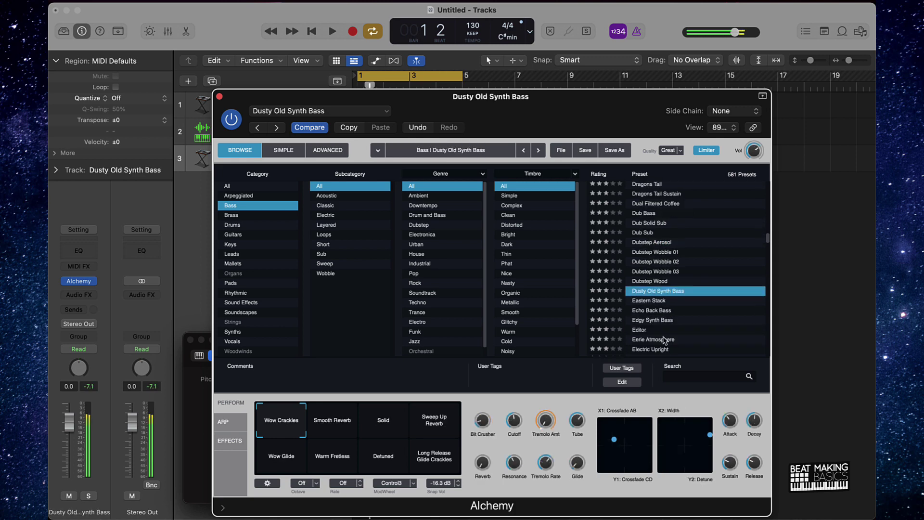
click(653, 302)
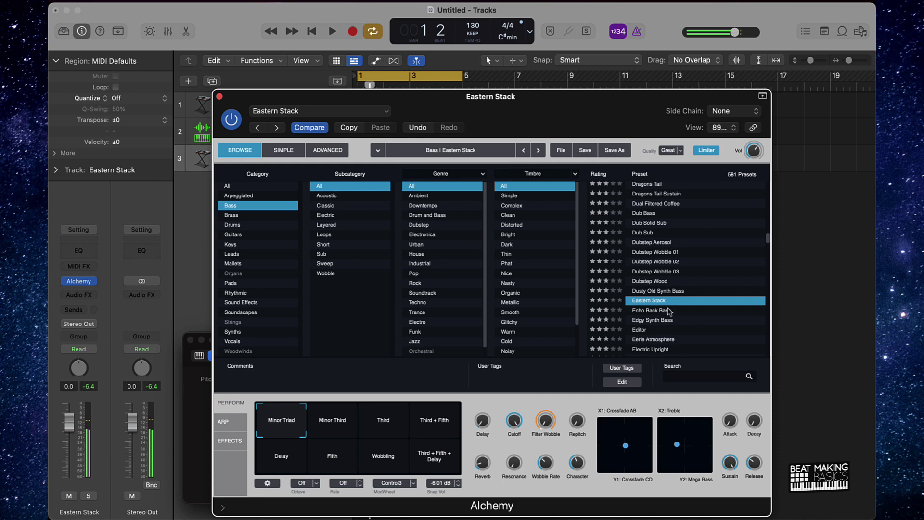
click(219, 96)
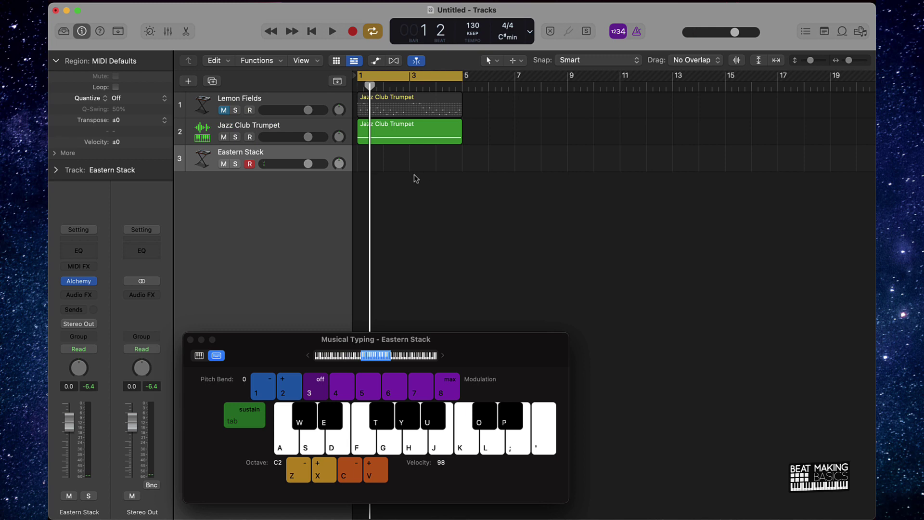
- Return the playhead to the project start, open the Step Sequencer for the Eastern Stack track and close Musical Typing
key(Return)
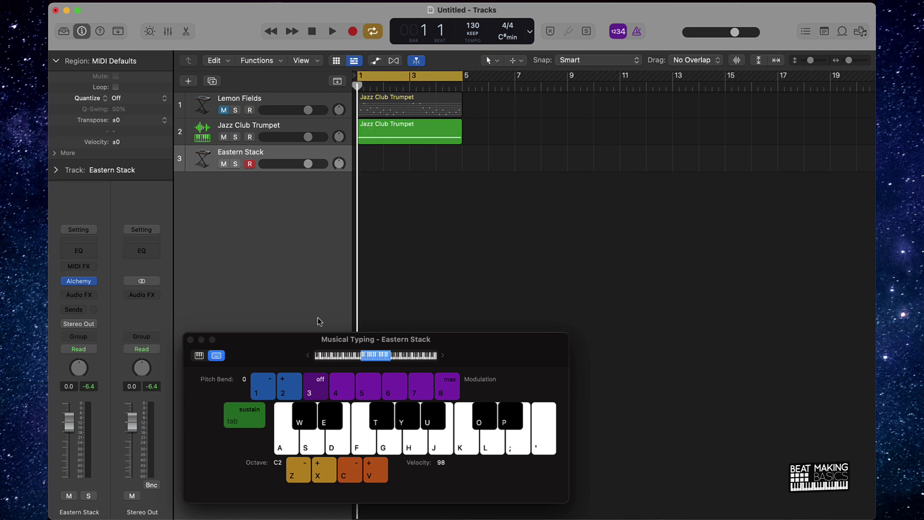
drag(309, 340, 679, 227)
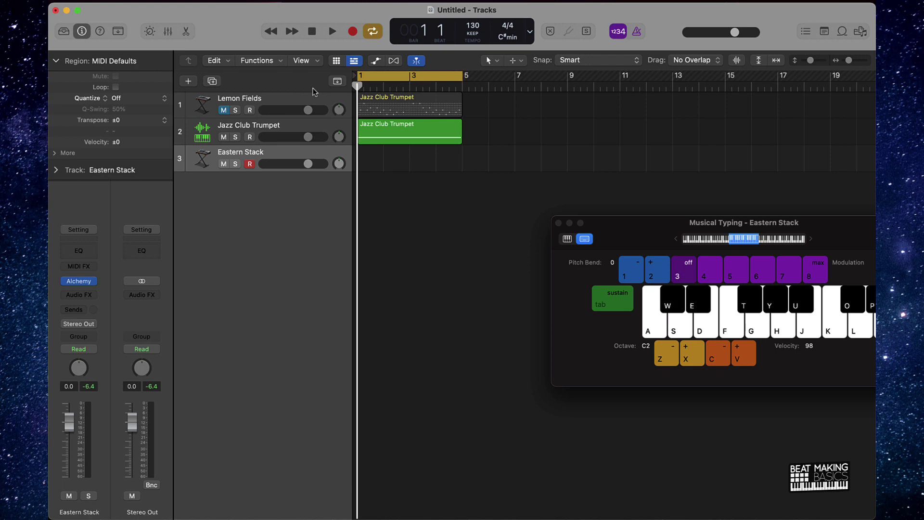
click(186, 31)
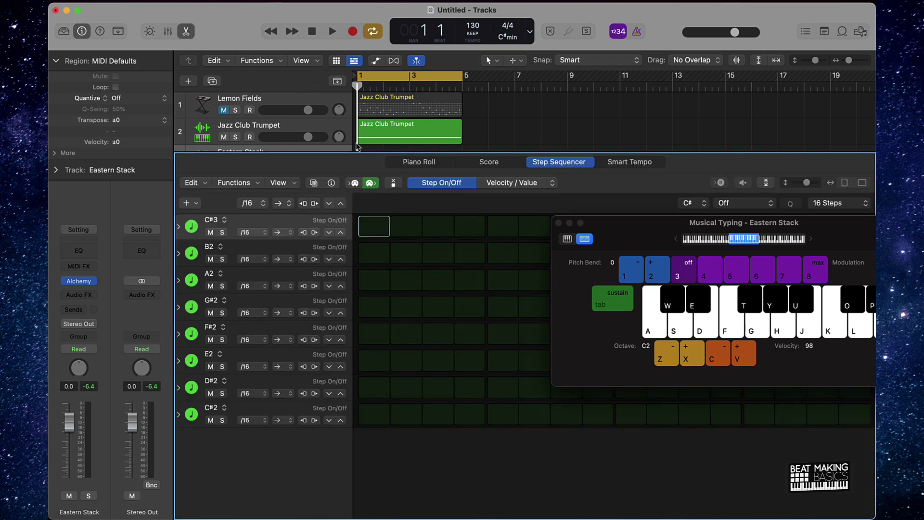
click(559, 223)
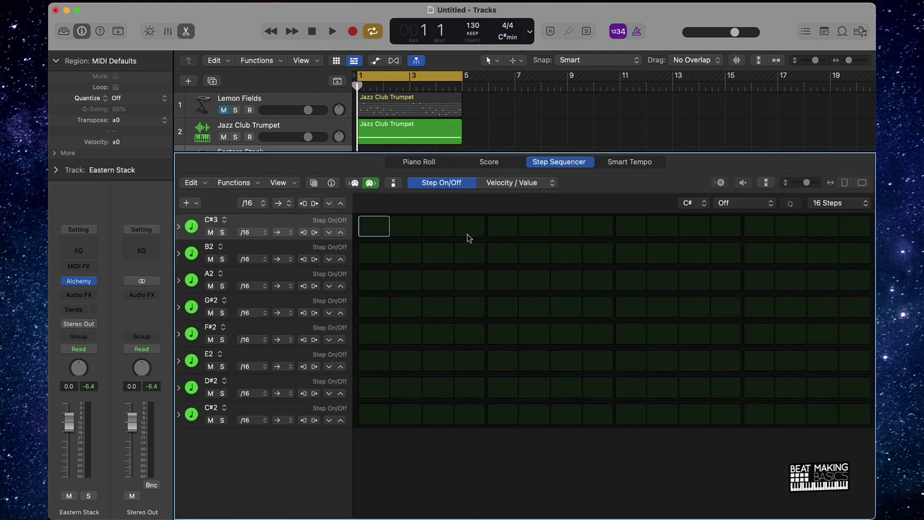
key(e)
key(e)
- Try C#3, G#2, F#2 and E2 on the pattern's first step, switching each one off again
click(373, 226)
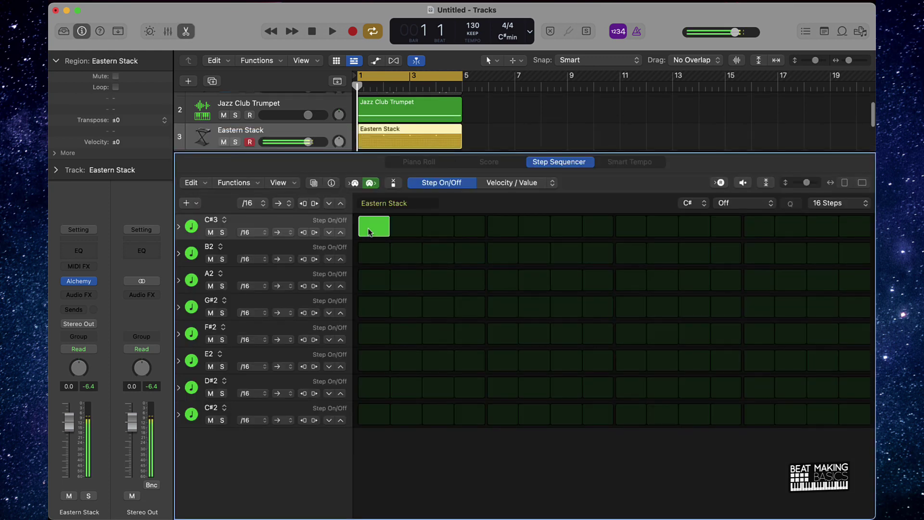
click(373, 227)
click(371, 298)
click(372, 303)
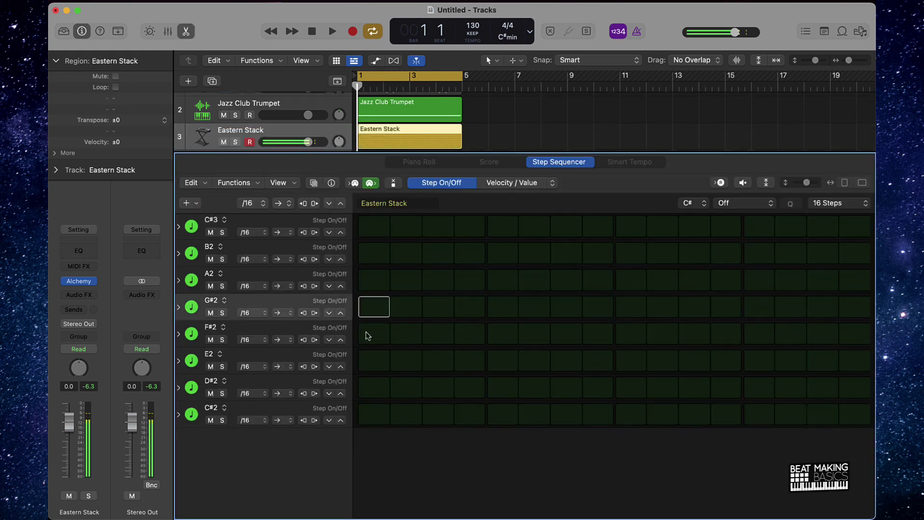
click(369, 335)
click(373, 333)
click(375, 365)
click(375, 366)
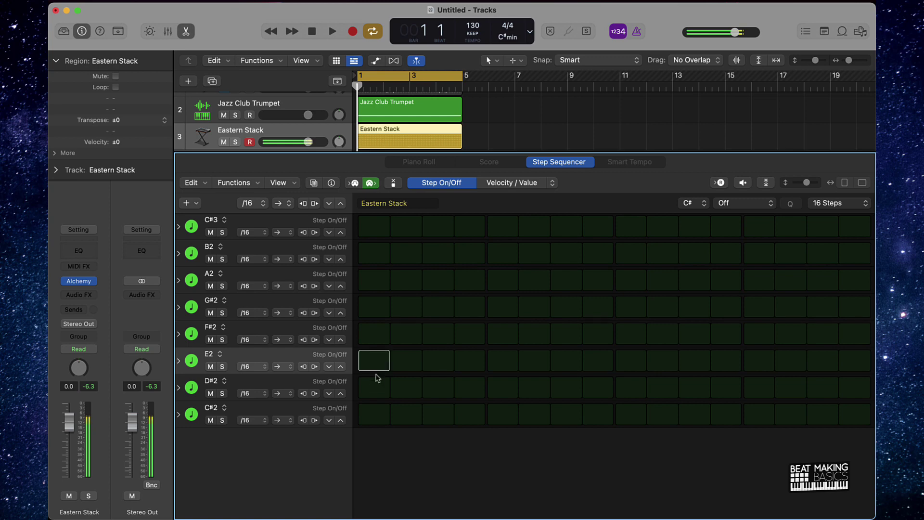
- Place a D#2 note on the pattern's first step, audition it and set the pattern length to 64 steps
click(375, 388)
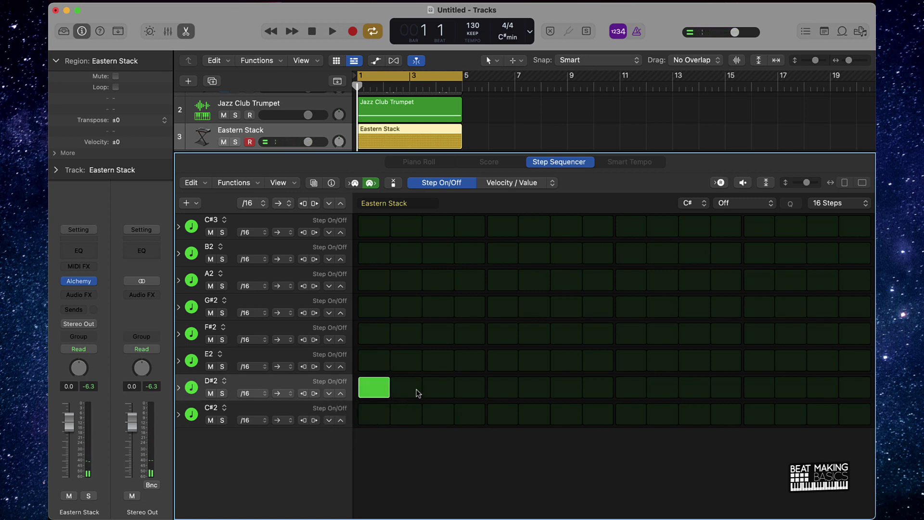
key(space)
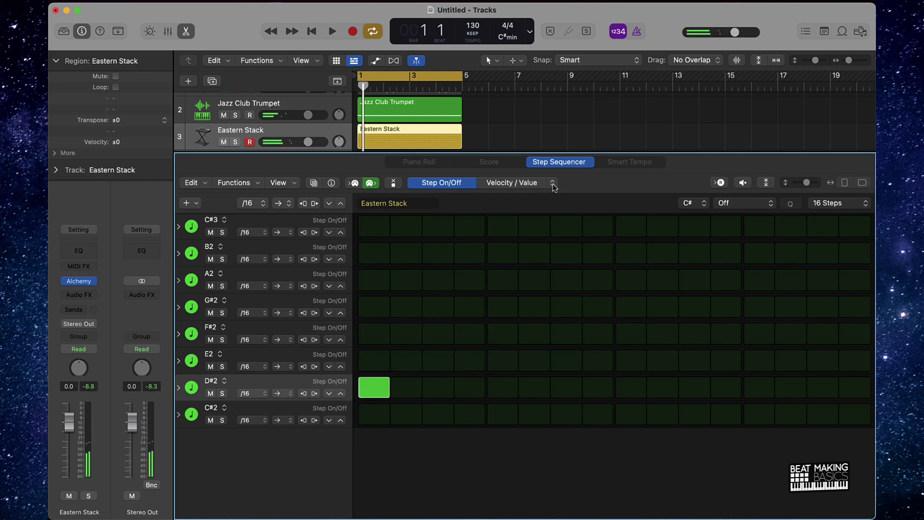
click(840, 202)
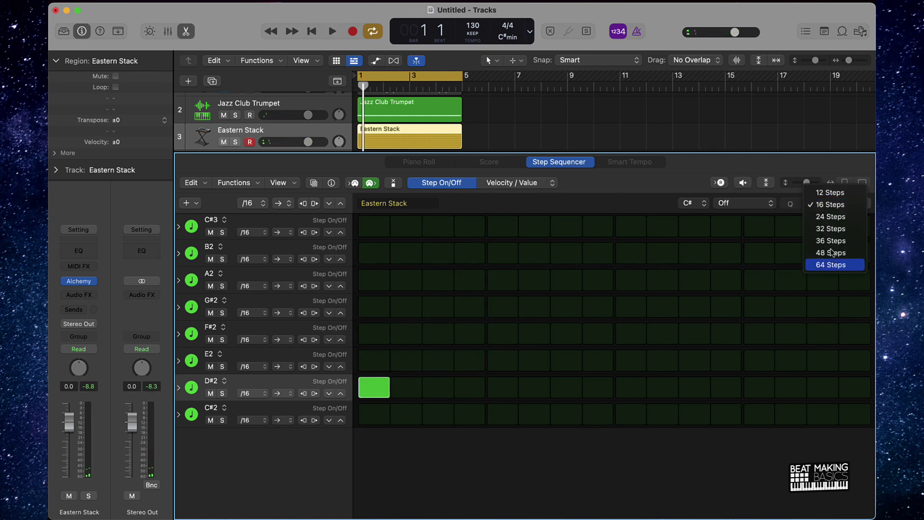
click(838, 265)
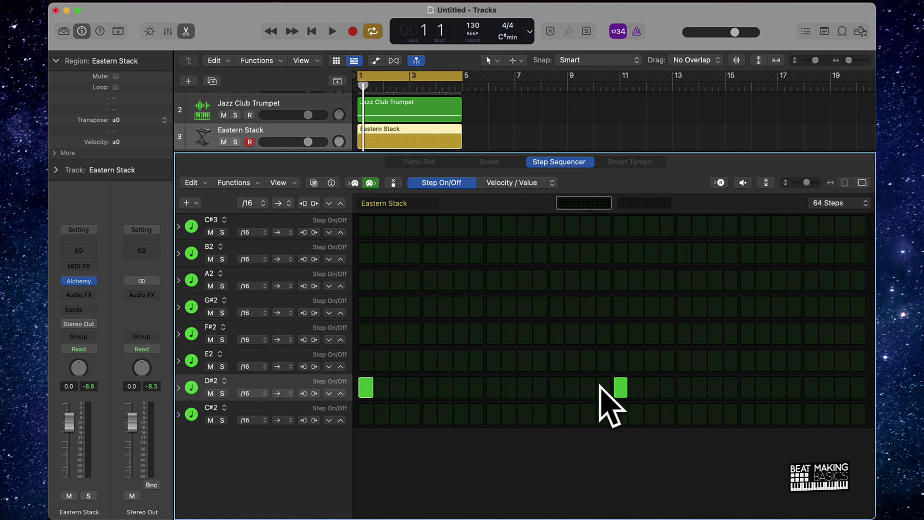
- Clear the repeated D#2 notes at steps 17 and 49, then return to the pattern's first page
click(621, 388)
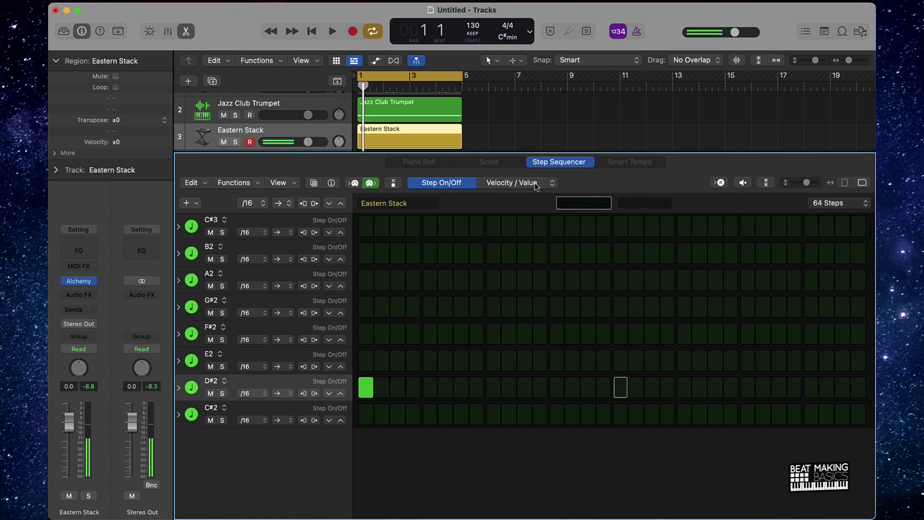
click(659, 205)
click(621, 388)
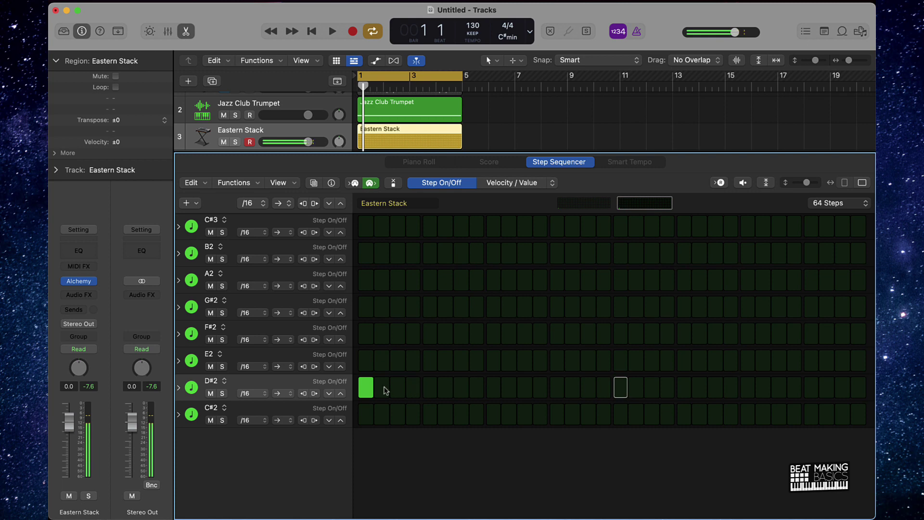
click(587, 204)
- Set the Step Sequencer's edit mode to Tie and extend the D#2 note across the first eight steps
click(512, 182)
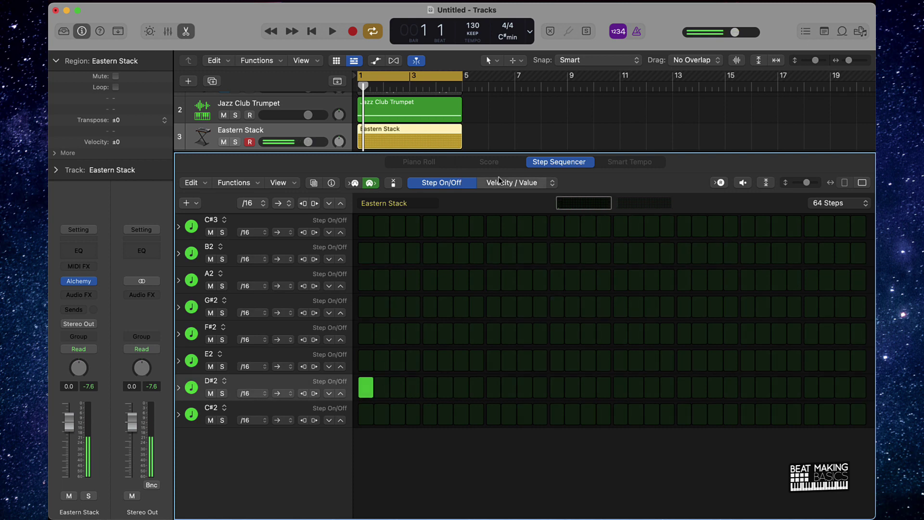
click(552, 183)
click(580, 216)
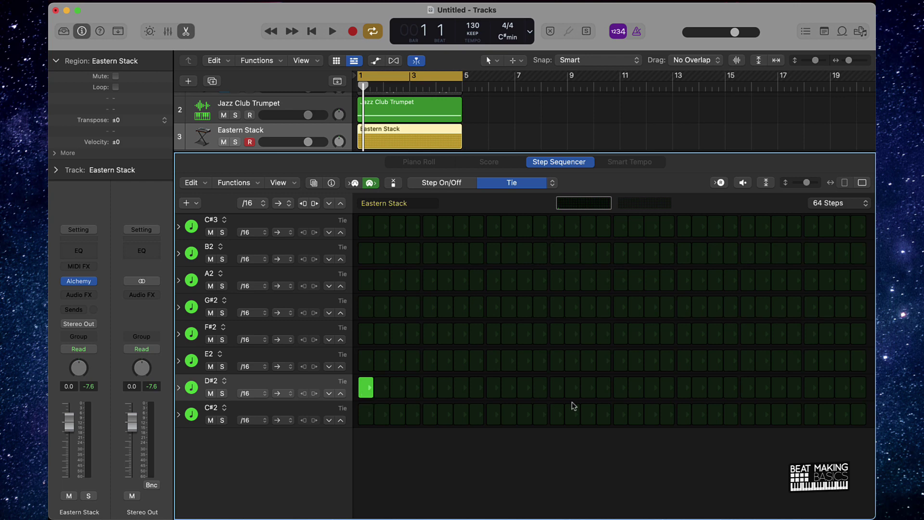
drag(372, 397, 464, 395)
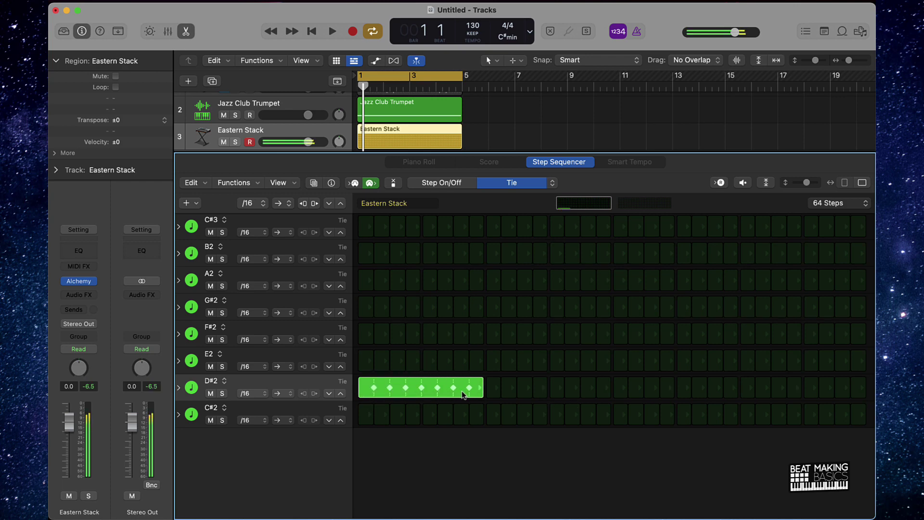
- Audition the pattern, extend the tied D#2 note to 16 steps and play it back
key(space)
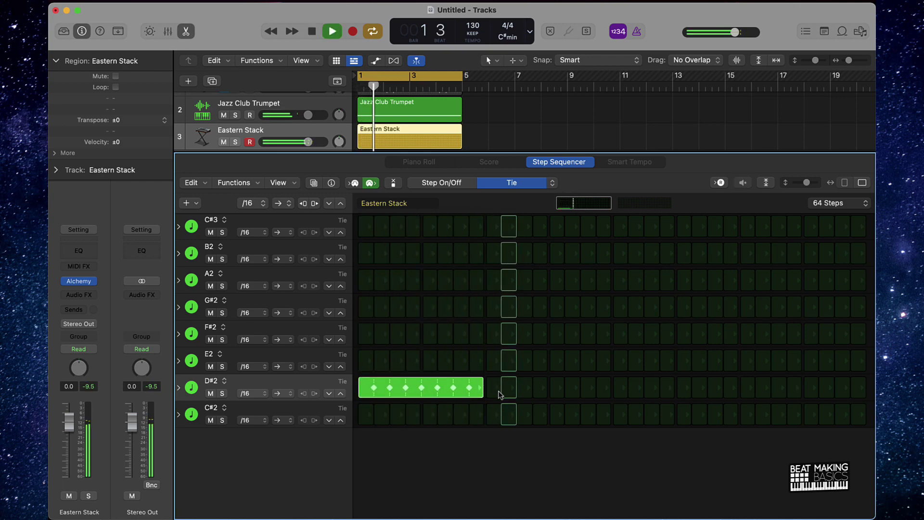
key(space)
drag(479, 397, 586, 393)
key(space)
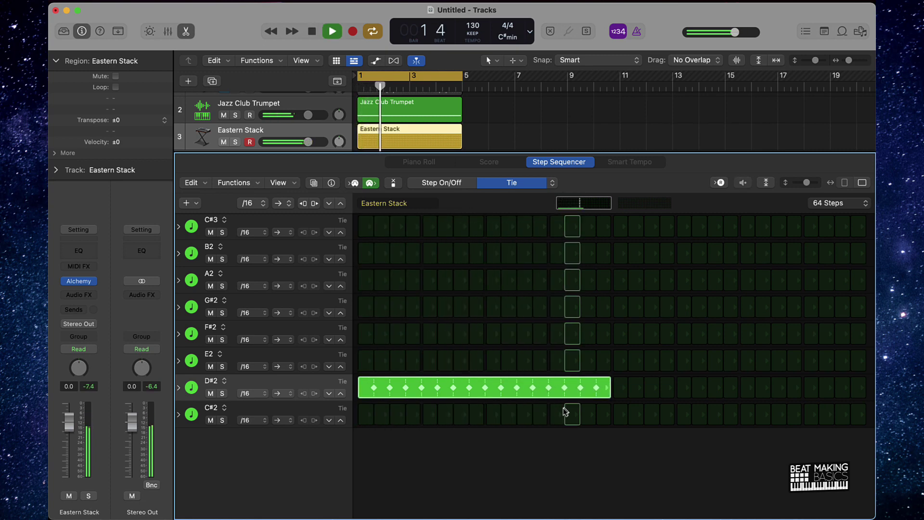
- Add a G#2 note tied across steps 17 to 32 of the Eastern Stack pattern and play it back
key(space)
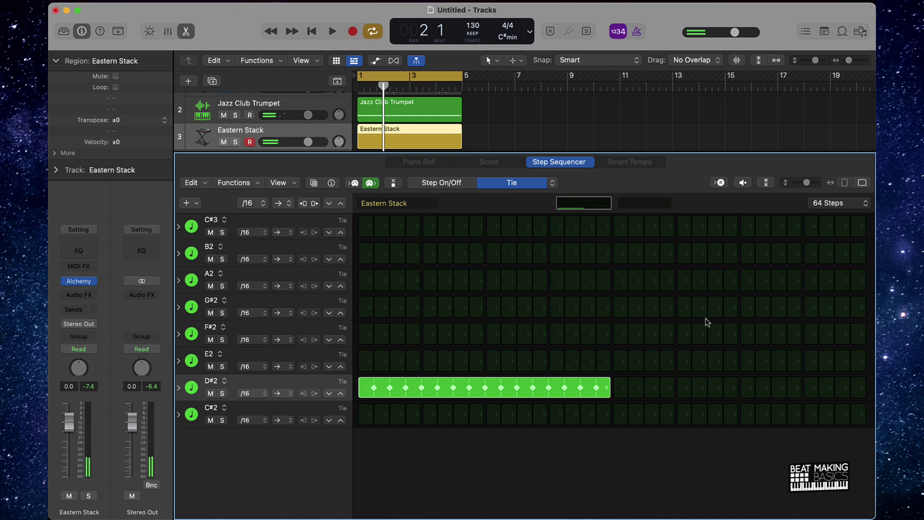
click(621, 311)
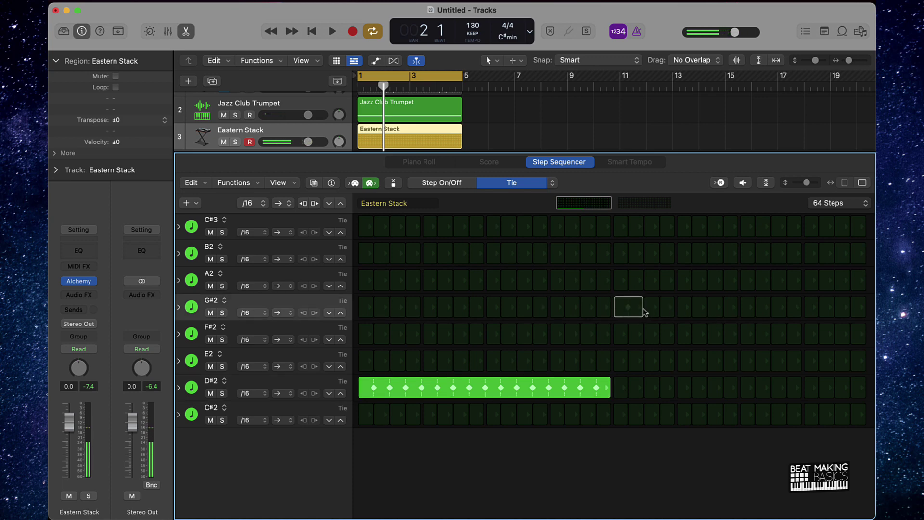
drag(645, 312, 866, 313)
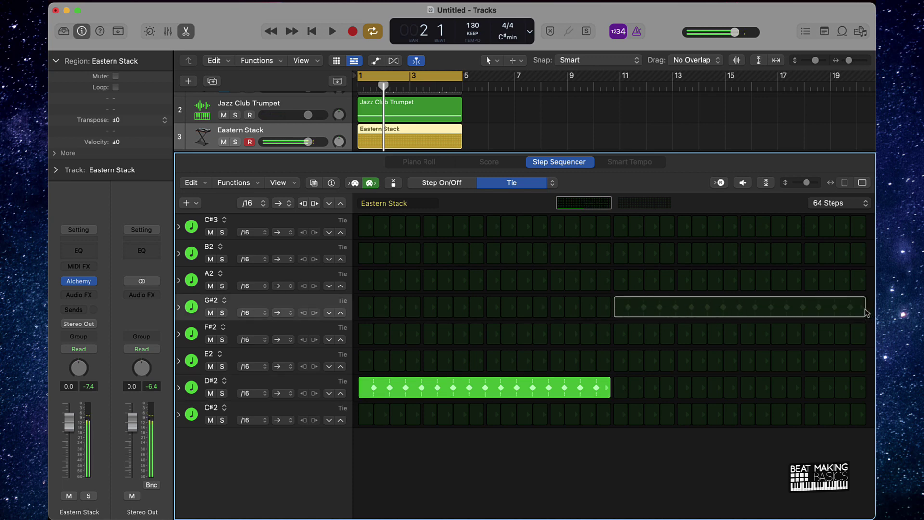
click(442, 182)
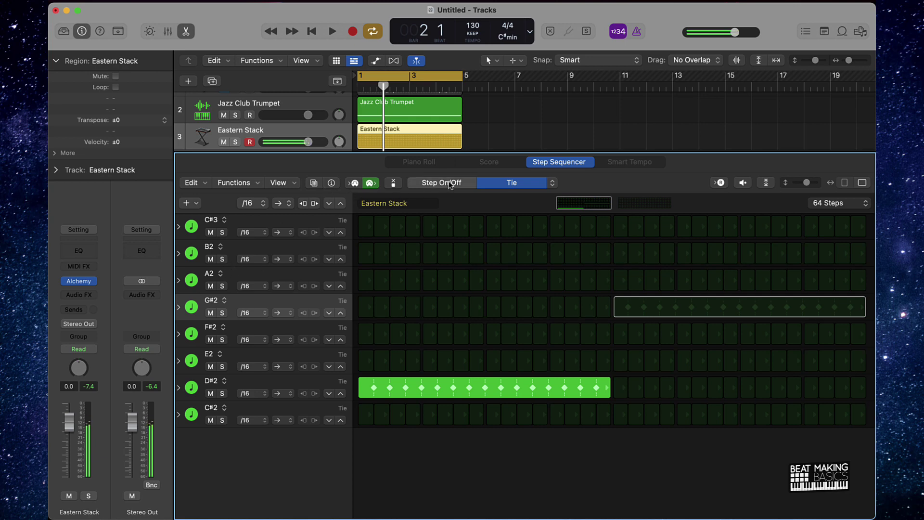
click(631, 303)
key(space)
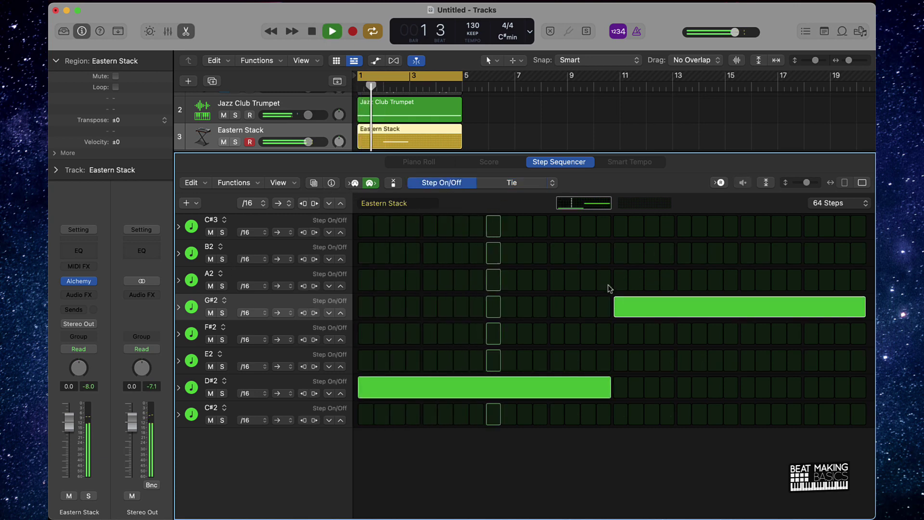
key(space)
- Go to the pattern's second page and try A2, B2, C#3, E2, D#2 and C#2 notes on step 33
click(631, 203)
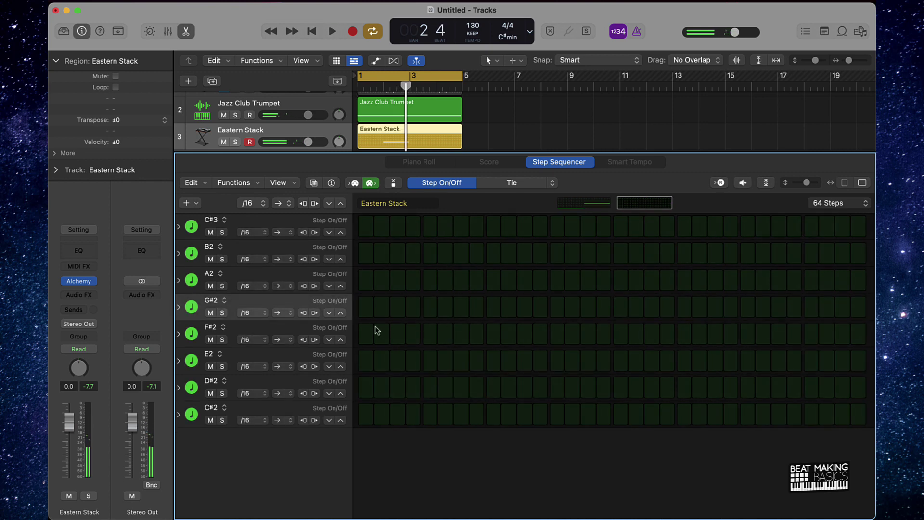
click(365, 282)
click(364, 284)
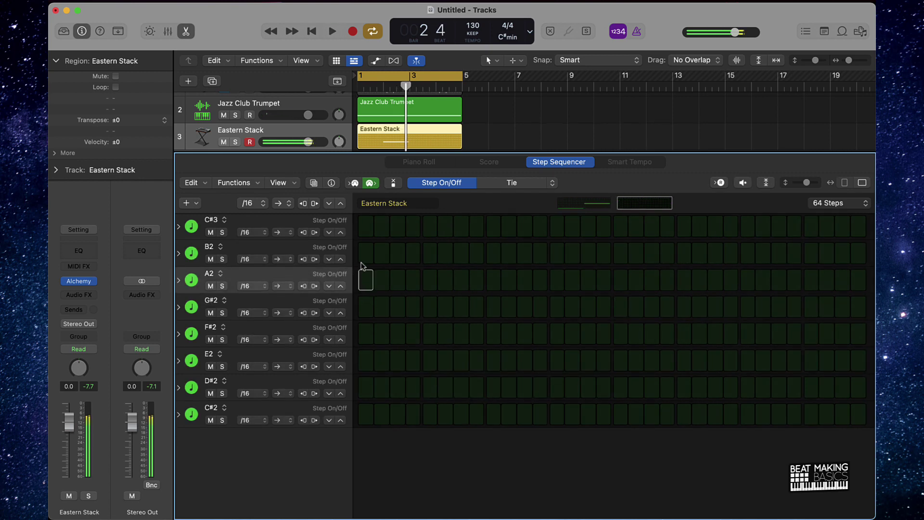
click(365, 255)
click(365, 255)
click(364, 231)
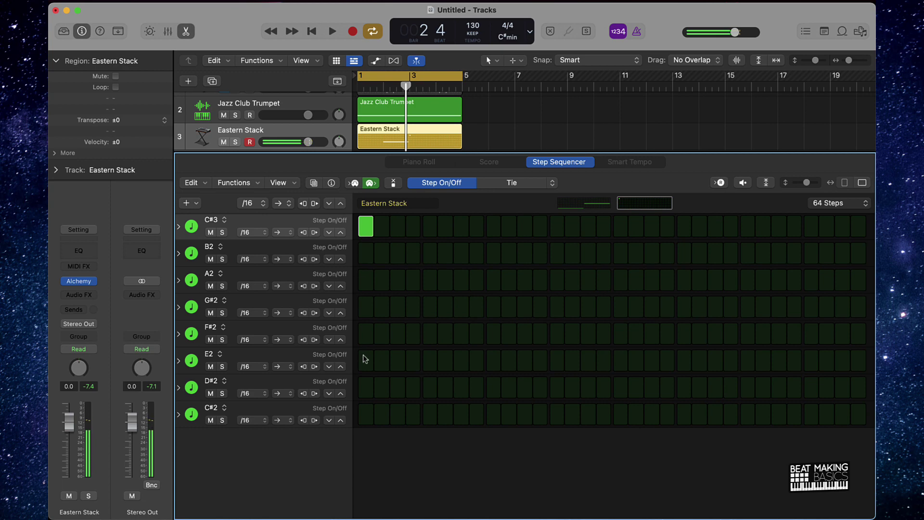
click(364, 359)
click(365, 227)
click(366, 371)
click(366, 391)
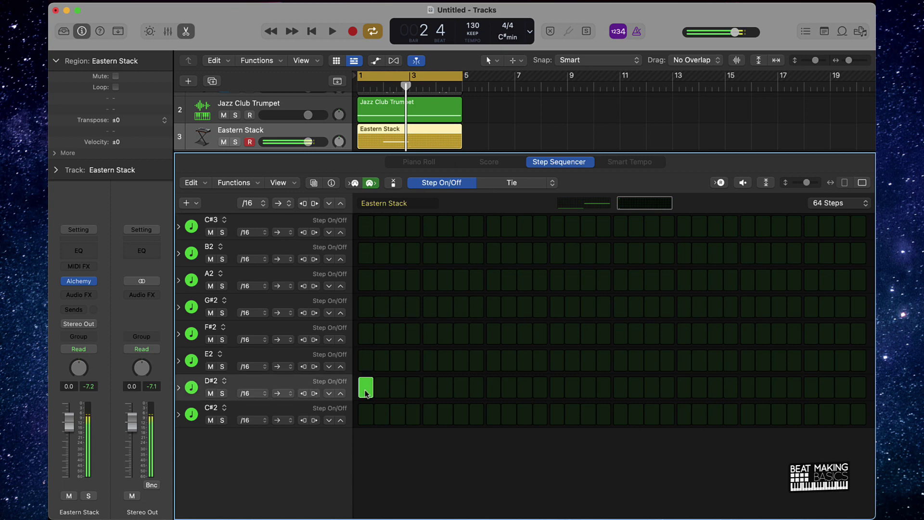
click(366, 414)
click(365, 388)
click(366, 414)
- Place a G#2 note on step 33 instead of F#2, audition it and tie it across steps 33 to 48
click(364, 335)
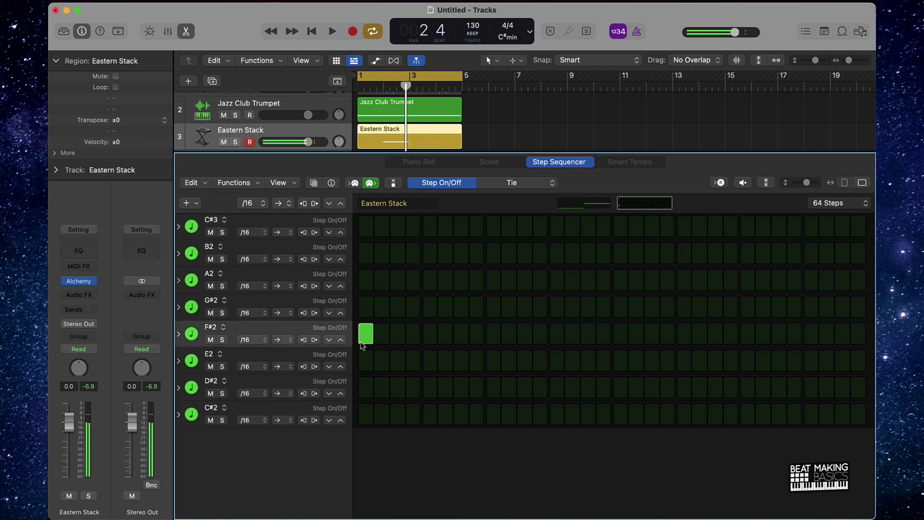
click(366, 308)
click(365, 332)
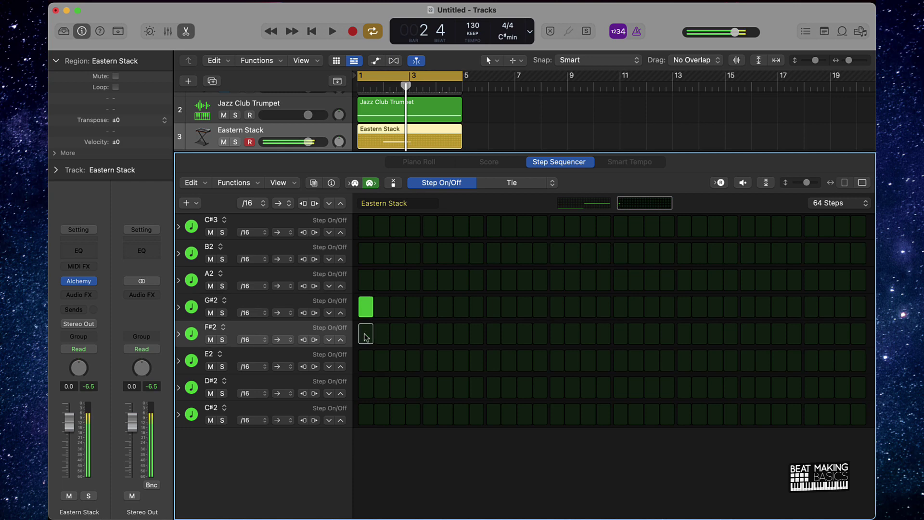
key(space)
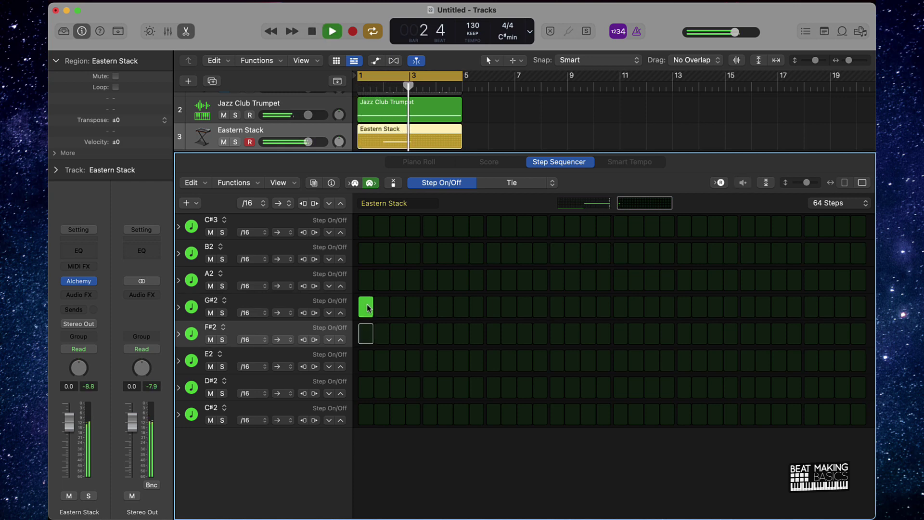
key(space)
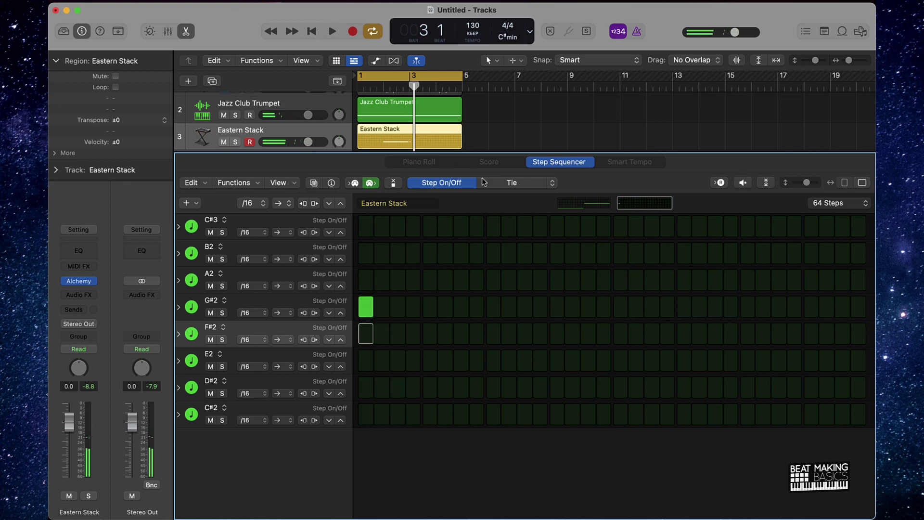
click(513, 184)
drag(370, 310, 596, 314)
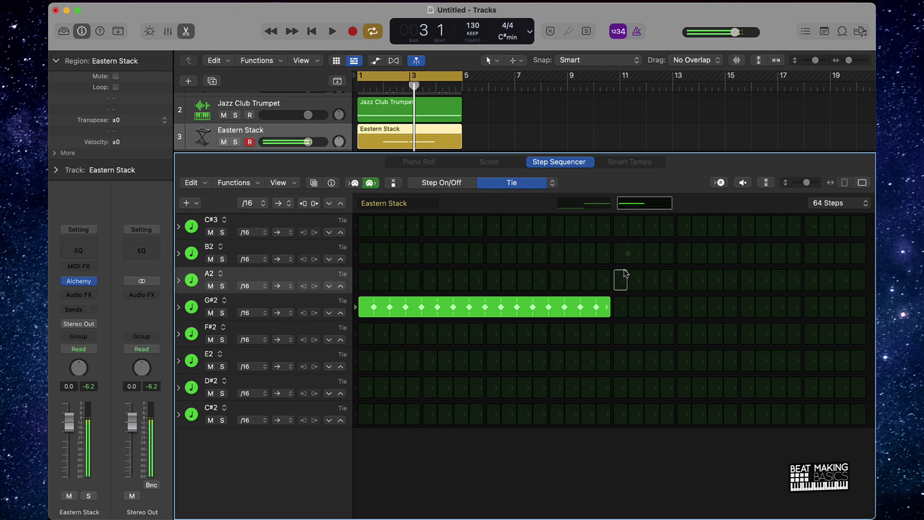
- Change the A2 row's note assignment to G#3
click(217, 274)
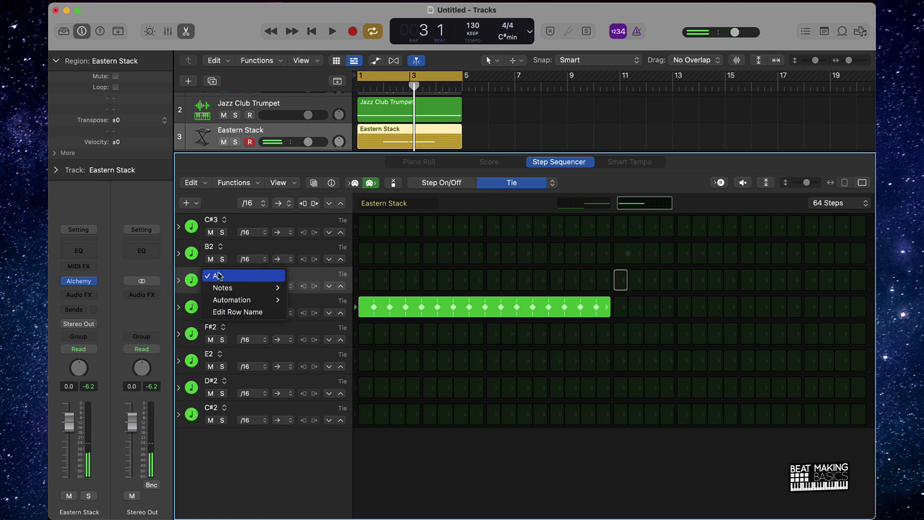
mouse_move(260, 287)
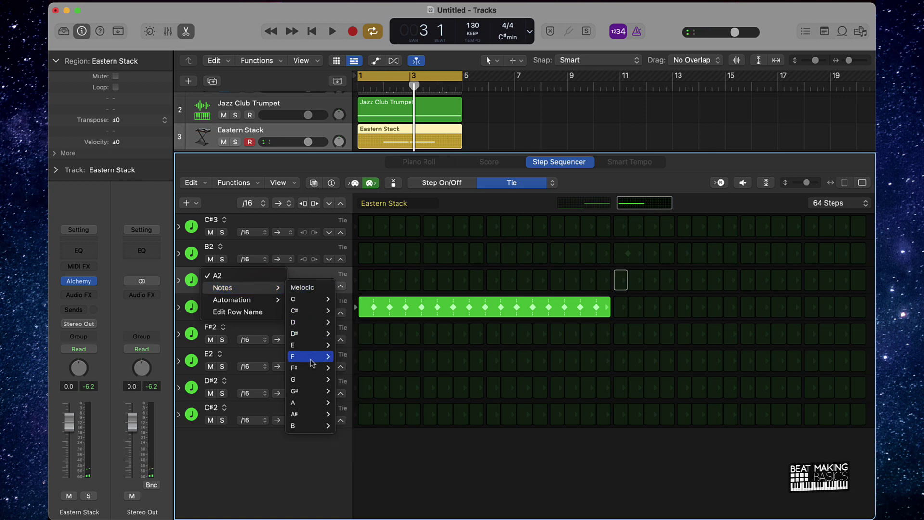
mouse_move(314, 406)
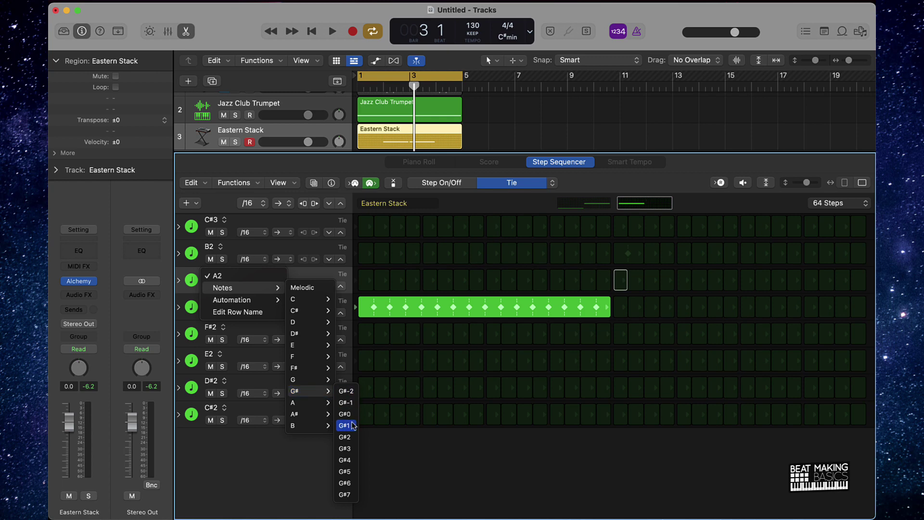
click(346, 437)
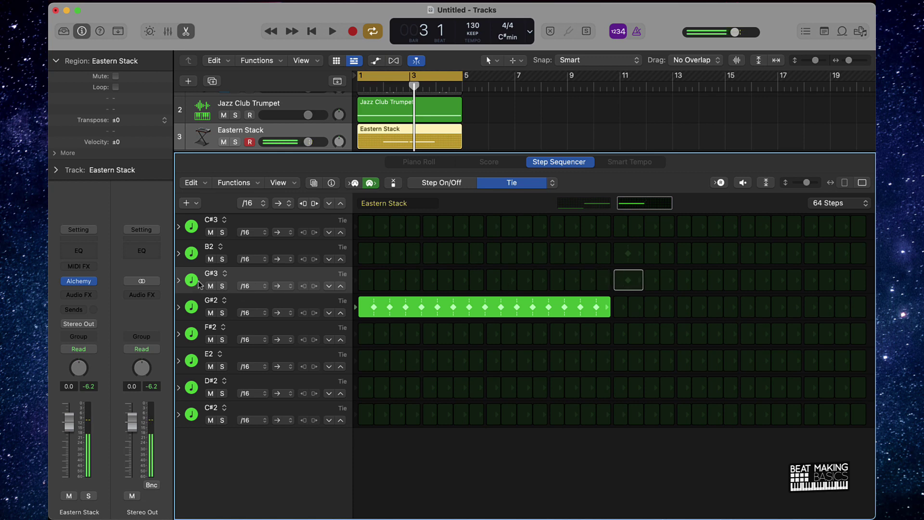
click(225, 274)
mouse_move(313, 299)
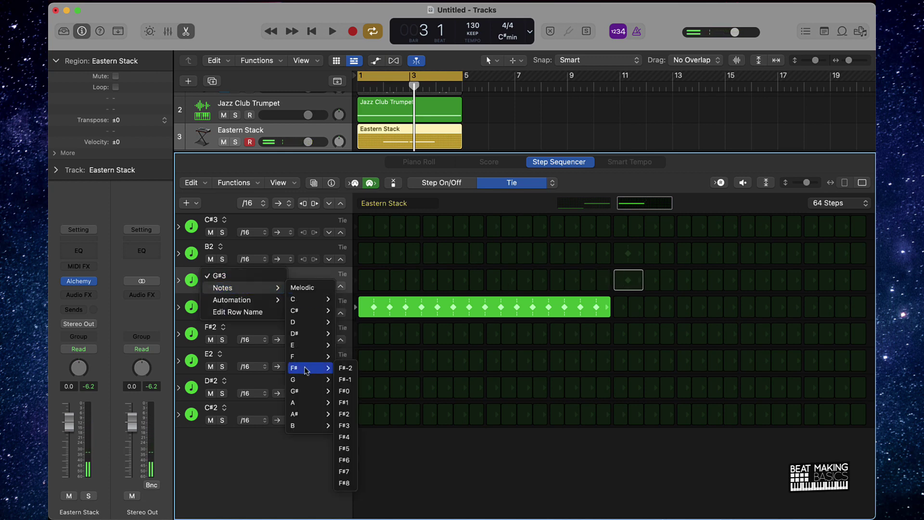
mouse_move(309, 402)
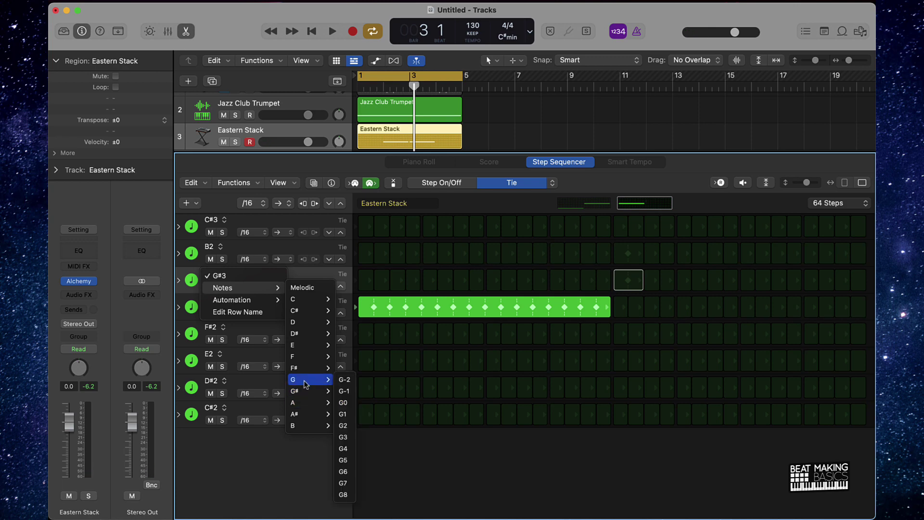
click(247, 246)
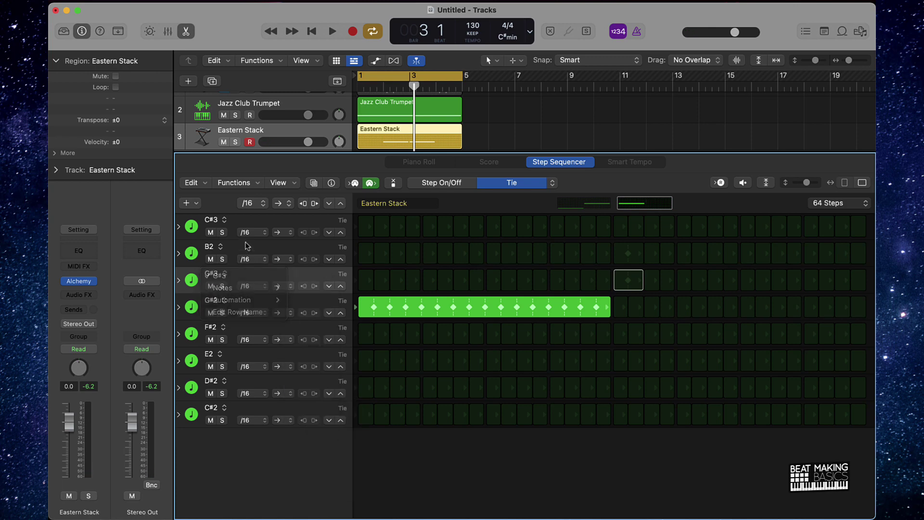
- Audition the B2 row and change its note assignment to A#3
click(614, 261)
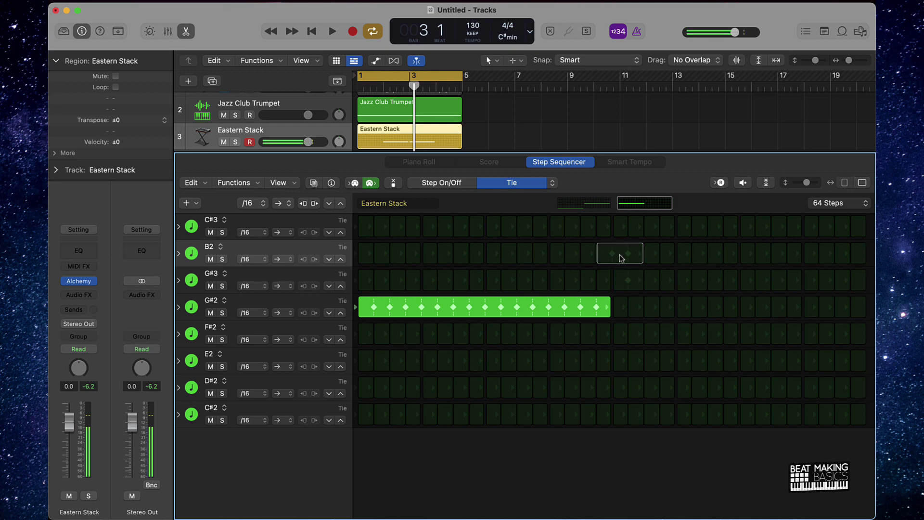
click(229, 247)
mouse_move(251, 261)
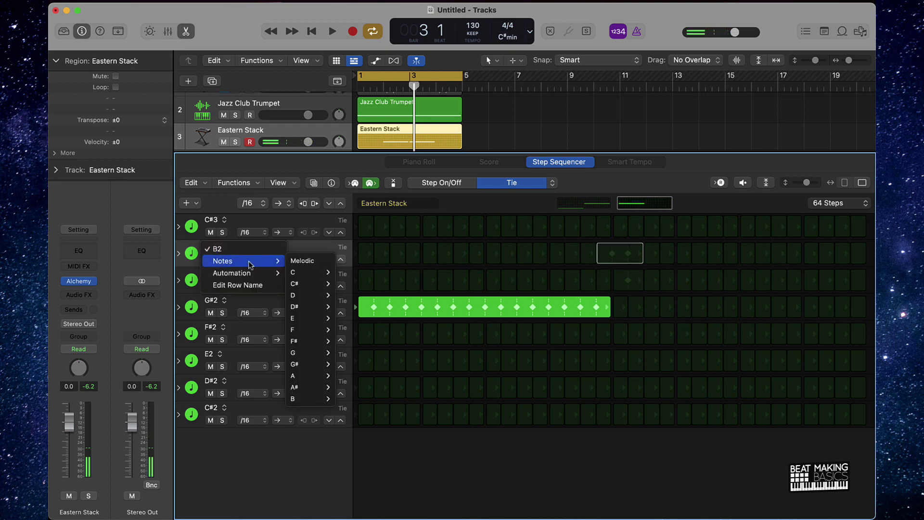
mouse_move(302, 343)
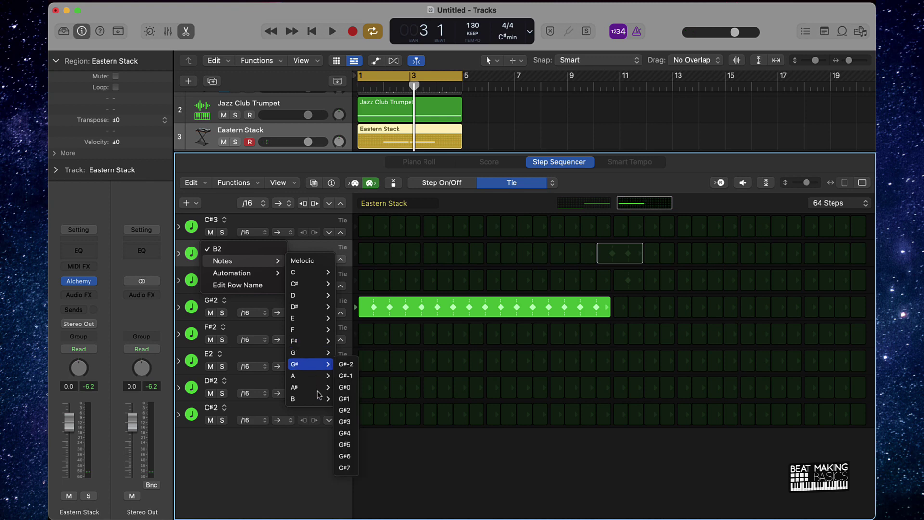
mouse_move(314, 391)
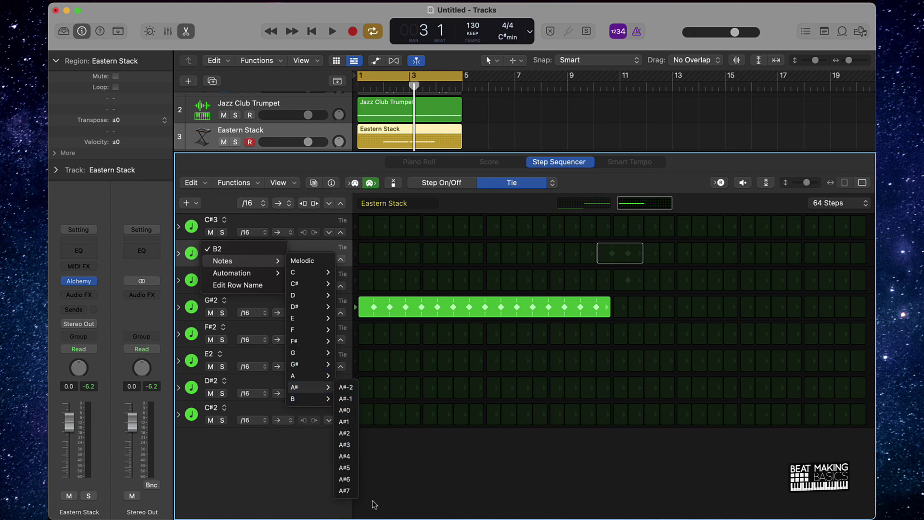
click(354, 444)
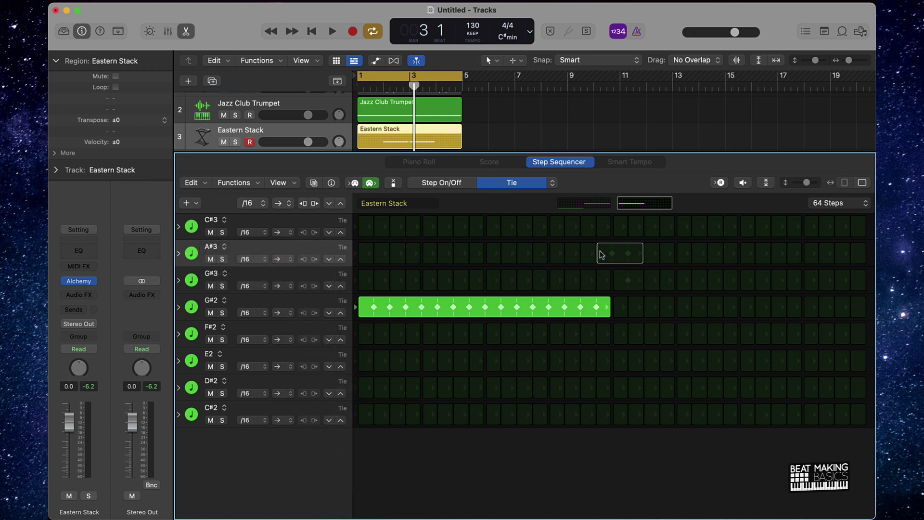
- Add an A#3 note tied across steps 49 to 64
drag(621, 256, 858, 257)
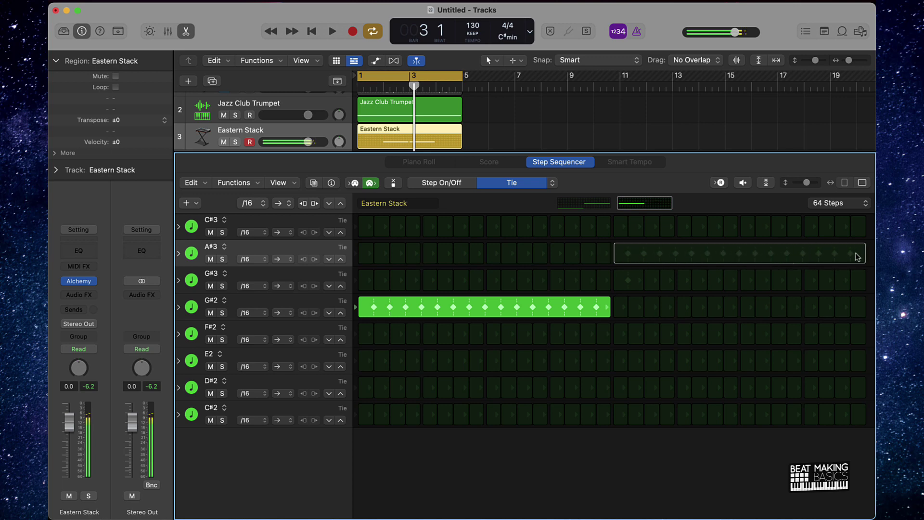
click(432, 188)
click(642, 259)
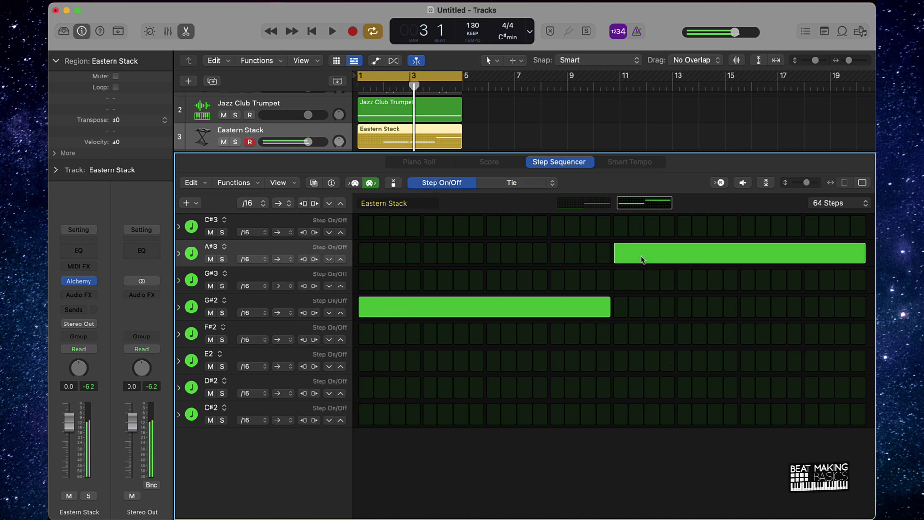
- Set the edit mode to Note and lower the tied A#3 note to A#2
click(510, 188)
click(547, 186)
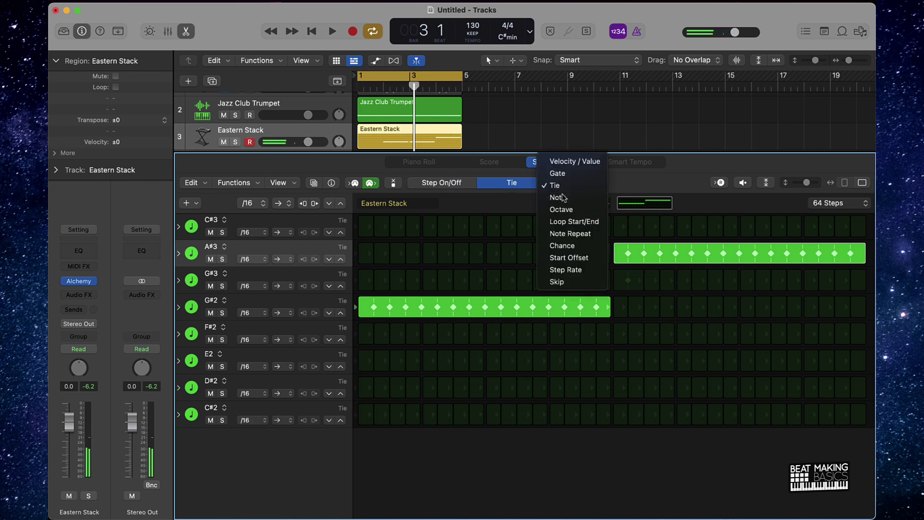
click(558, 197)
drag(663, 246, 665, 260)
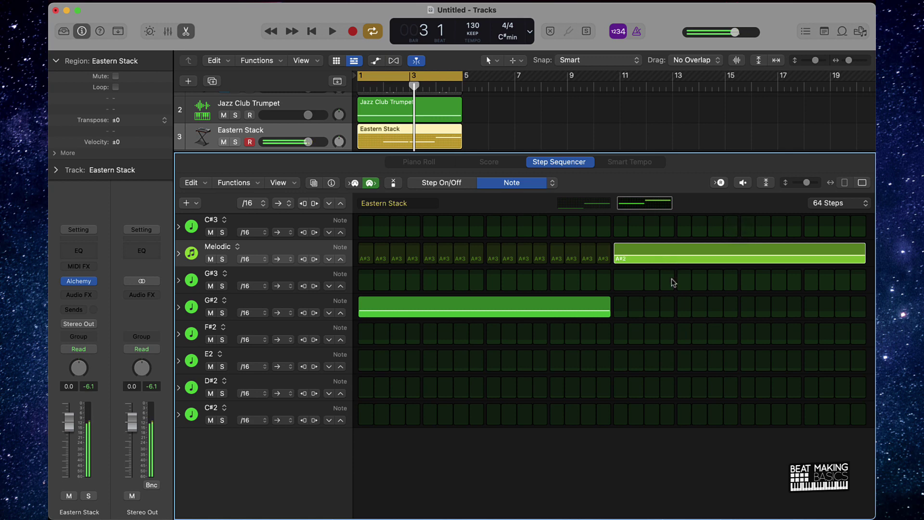
- Play the beat, deselect the Eastern Stack region and lower that track's volume to -2.5 dB
key(space)
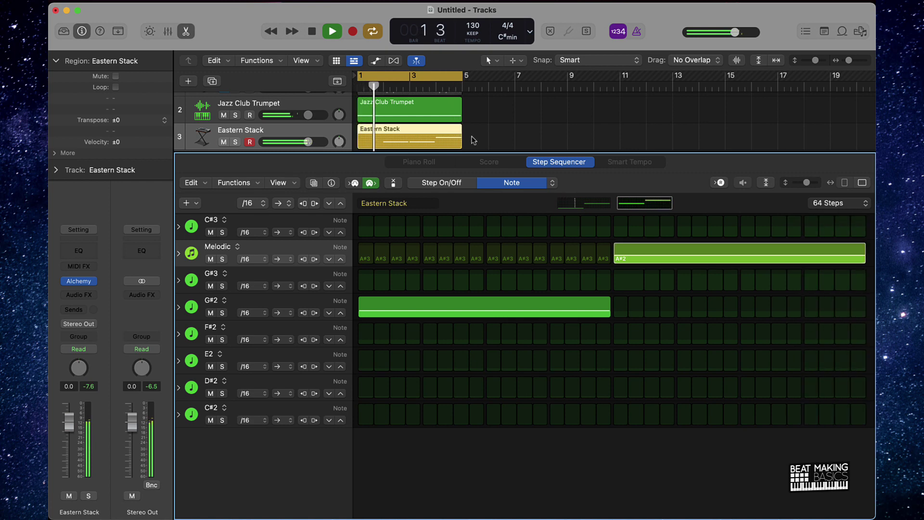
click(414, 134)
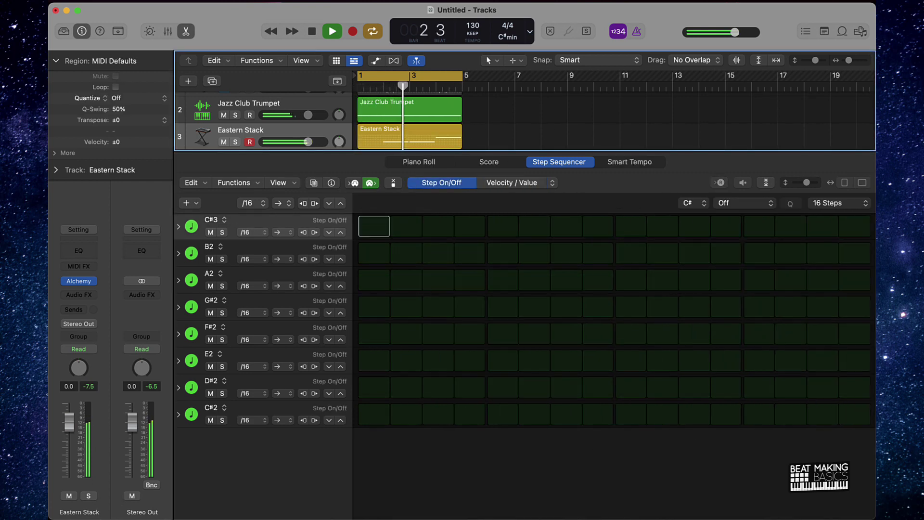
click(530, 131)
drag(312, 143, 307, 143)
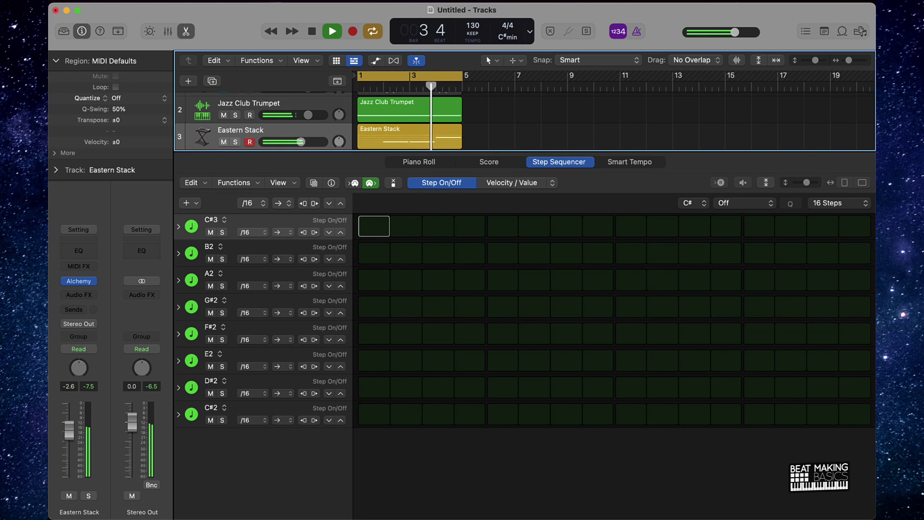
key(space)
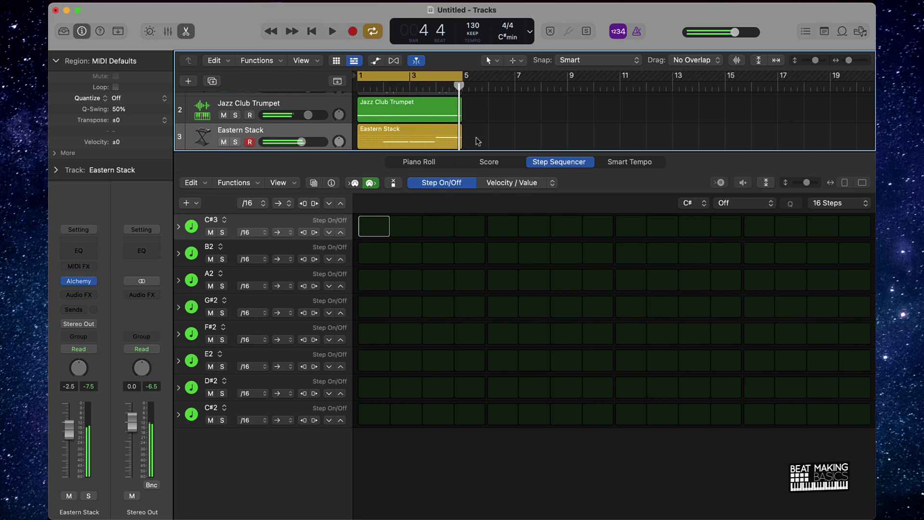
- Audition Alchemy's Minor Third, Third and Fifth performance snapshots on the Eastern Stack track during playback, then return to Minor Triad
click(79, 281)
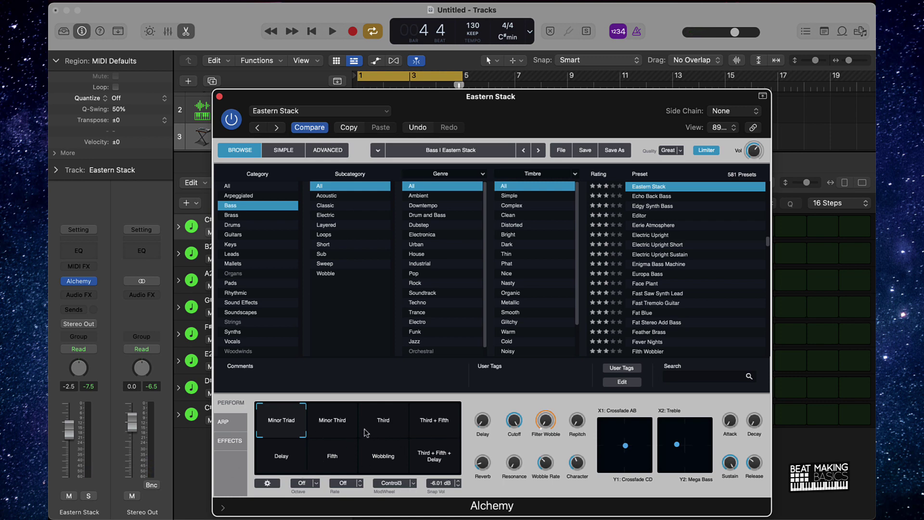
click(334, 426)
key(space)
click(379, 423)
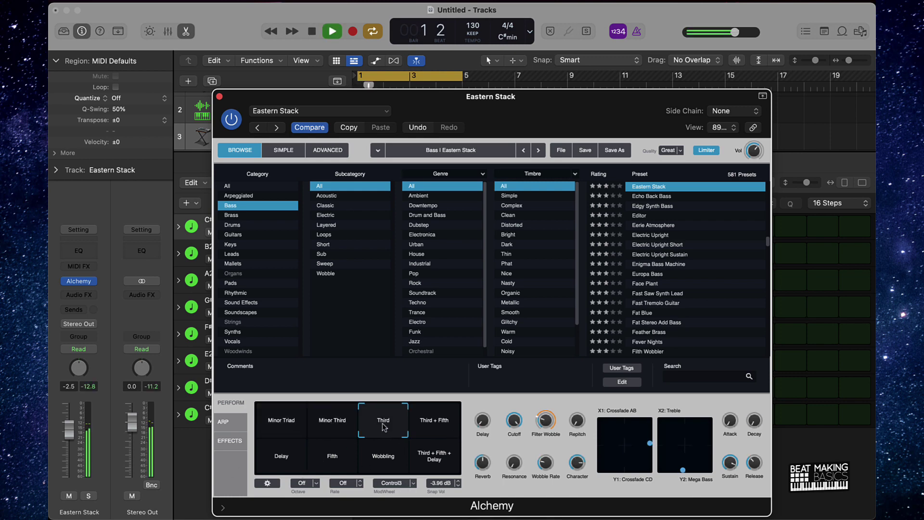
click(336, 461)
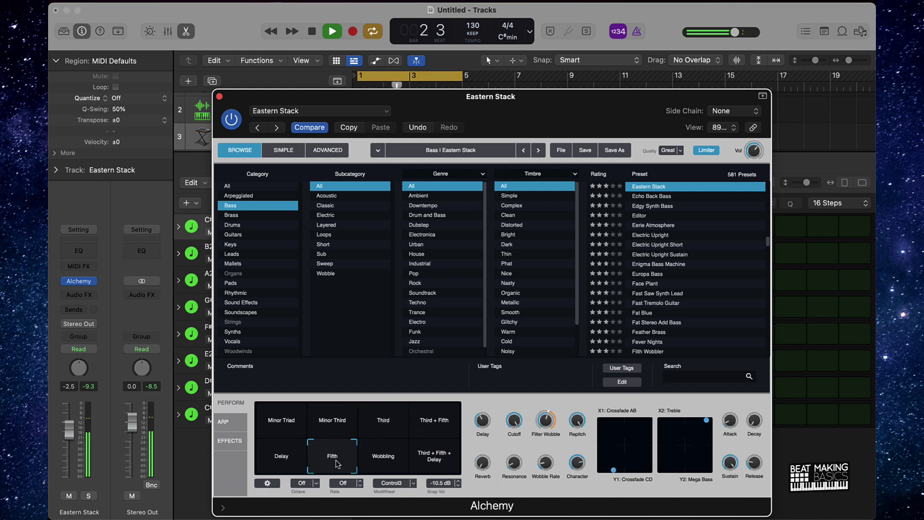
click(286, 432)
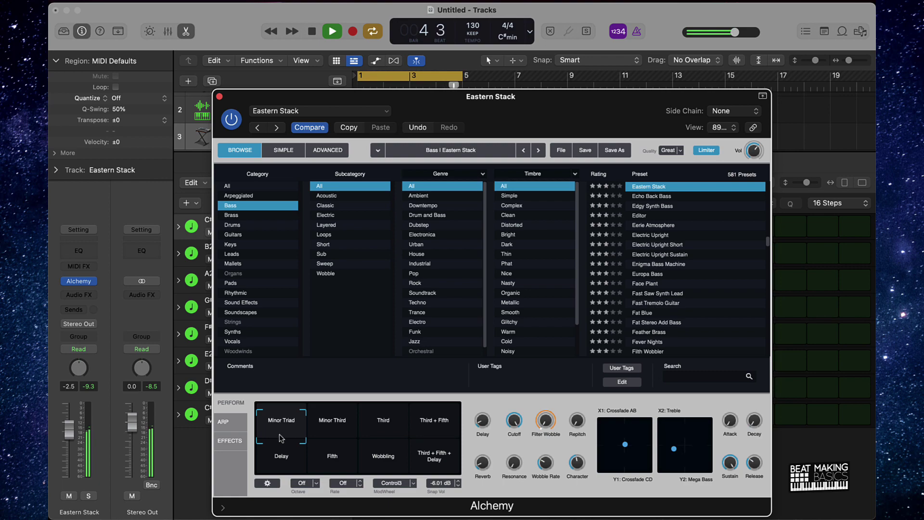
click(220, 97)
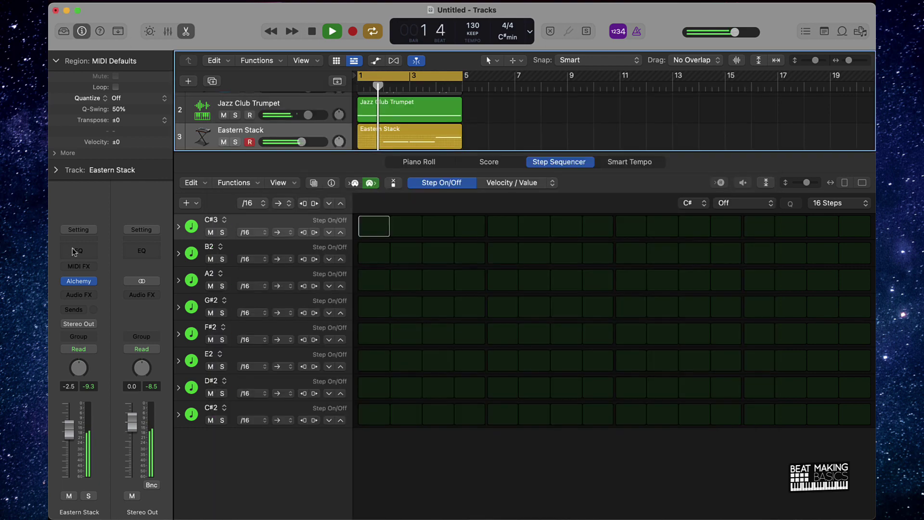
- Add a Channel EQ to the Eastern Stack track and enable its high-cut filter at 452 Hz
click(78, 250)
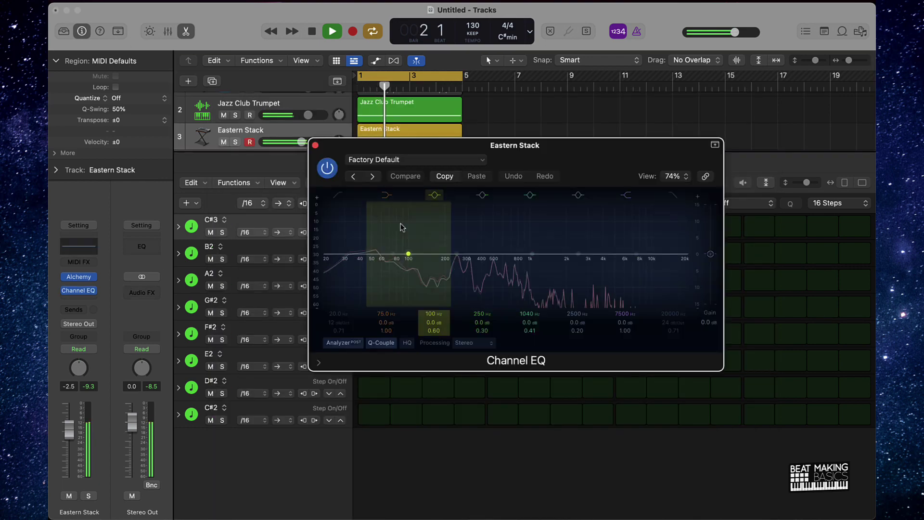
click(673, 195)
drag(674, 255, 488, 263)
key(space)
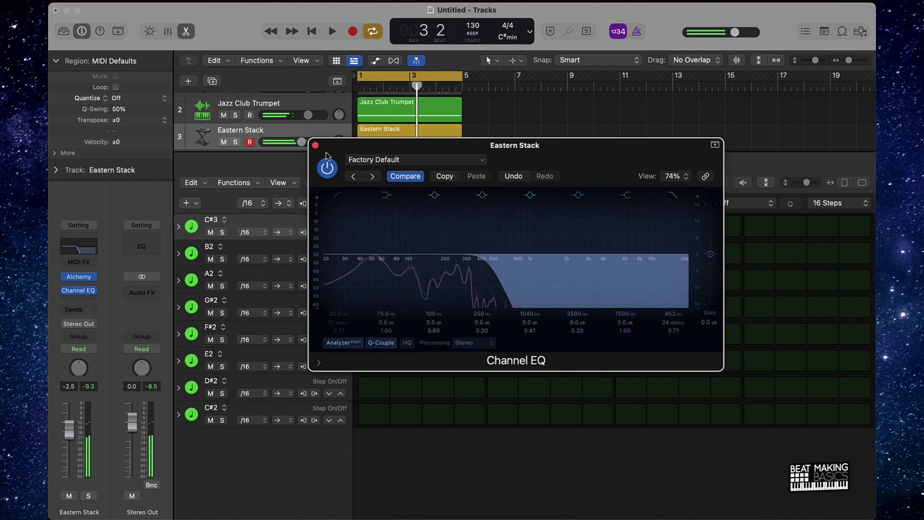
click(316, 146)
- Duplicate the Eastern Stack track with its settings and copy its pattern region onto the new track at bar 1
click(324, 133)
scroll(325, 134, down, 2)
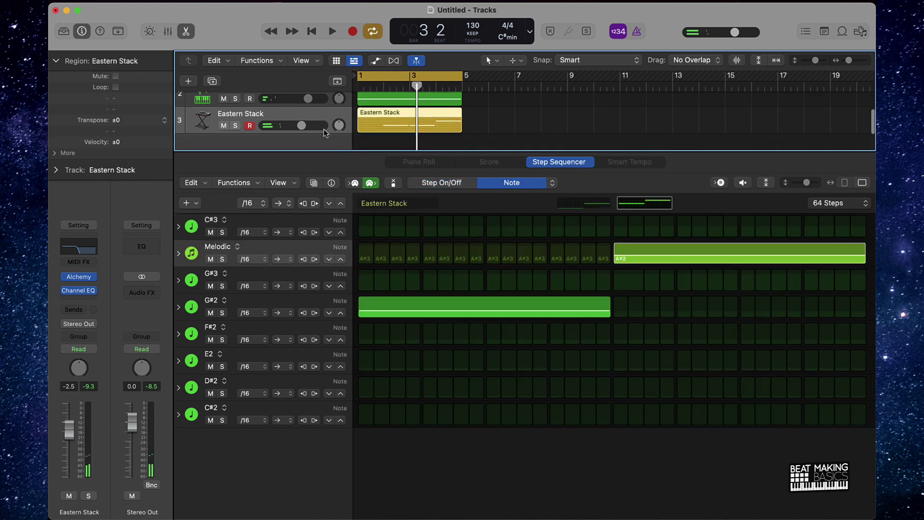
double_click(329, 133)
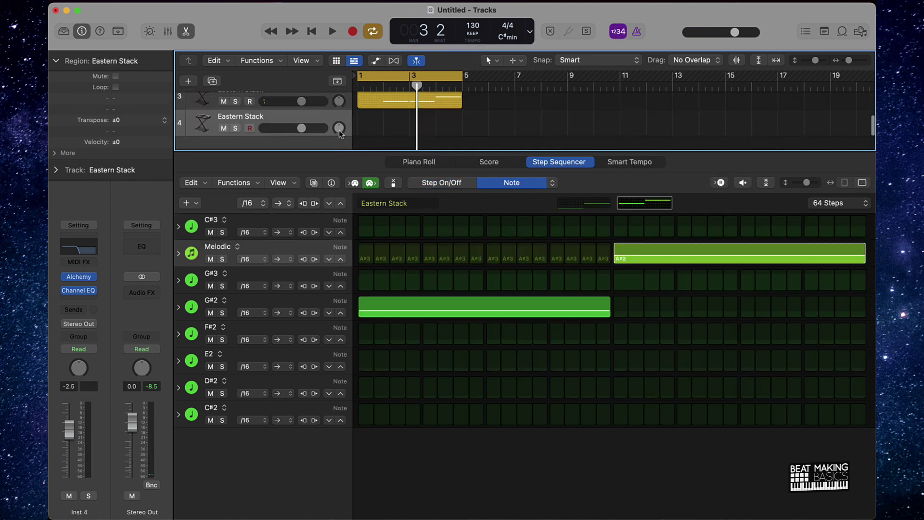
drag(375, 103, 376, 123)
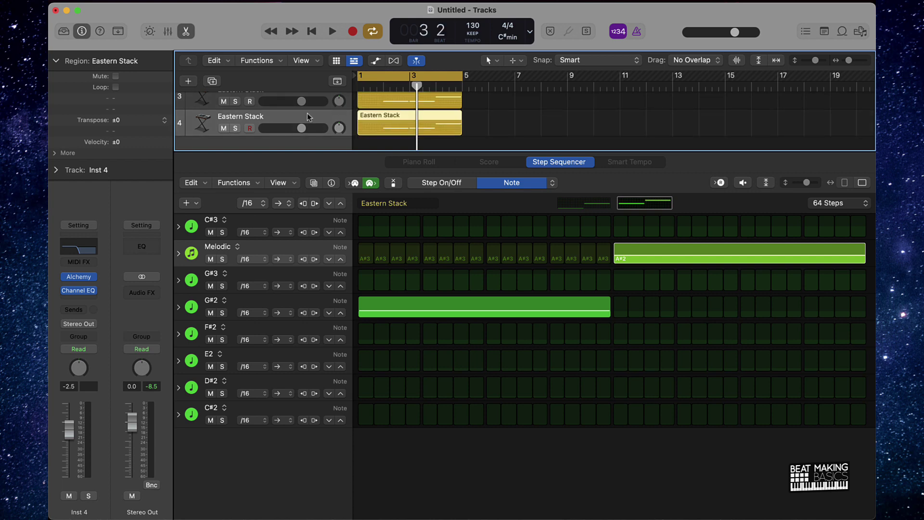
- Load the Rainy Tape Bass preset from Alchemy's Bass category on track 4, play the beat, and close the plug-in and editor
click(80, 277)
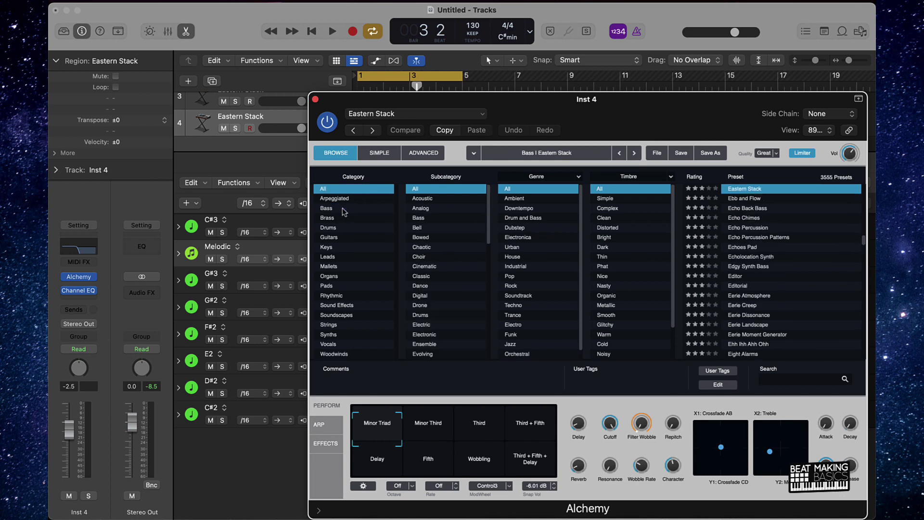
scroll(775, 251, down, 10)
click(769, 265)
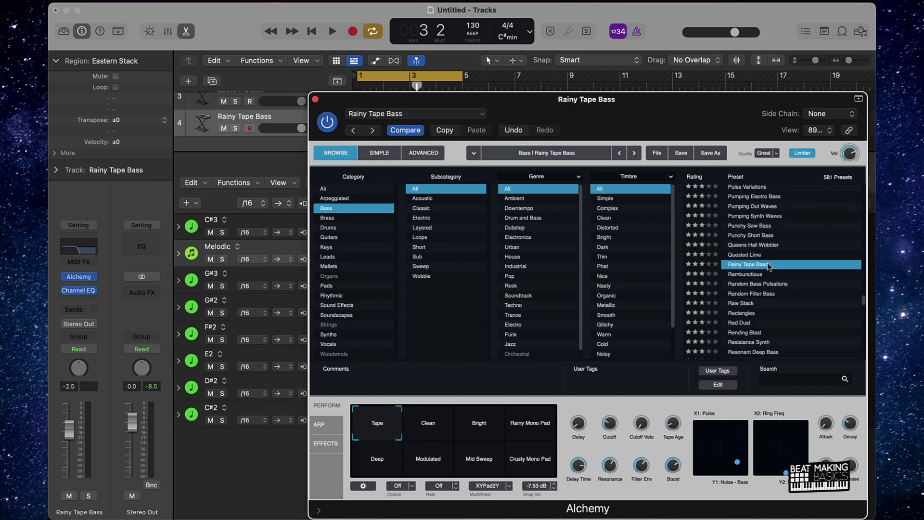
key(space)
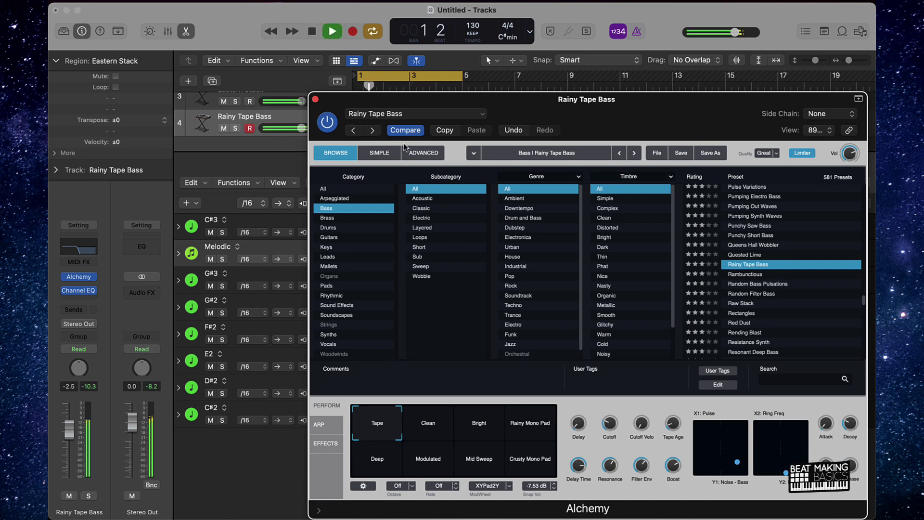
click(315, 100)
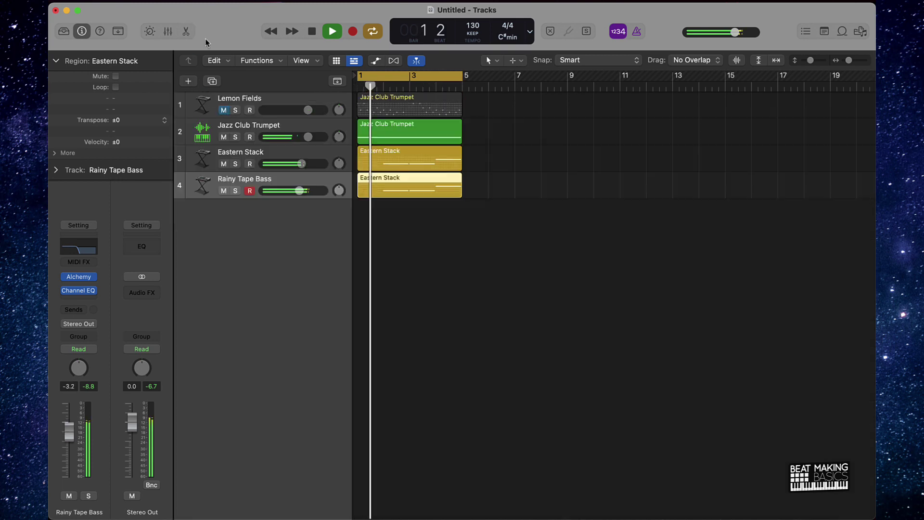
click(186, 31)
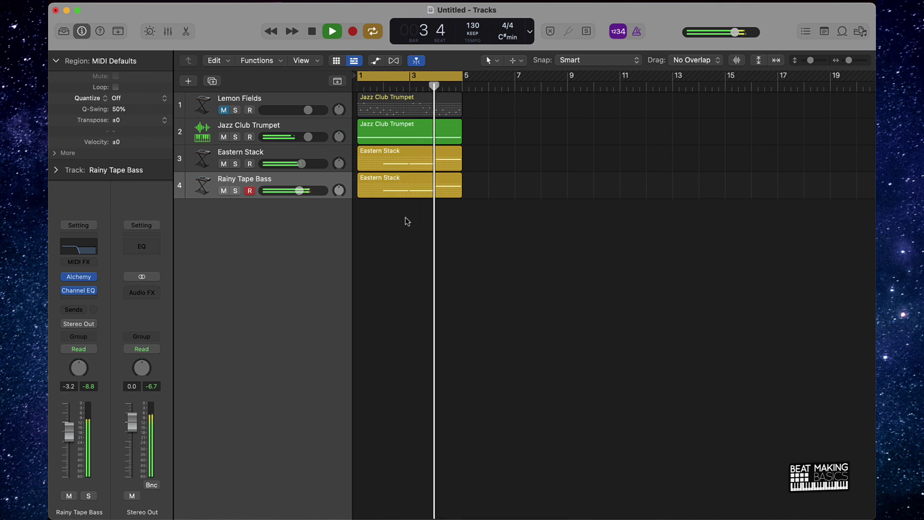
- Bounce the regions on tracks 2 to 4 in place as Jazz Club Trumpet_bip on a new track with sources muted, and play the result
key(space)
drag(406, 223, 422, 132)
right_click(417, 135)
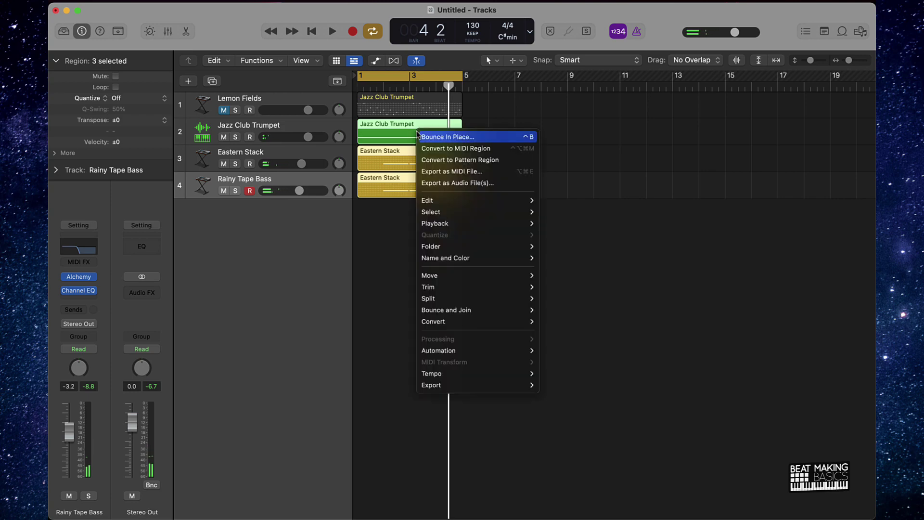
click(448, 137)
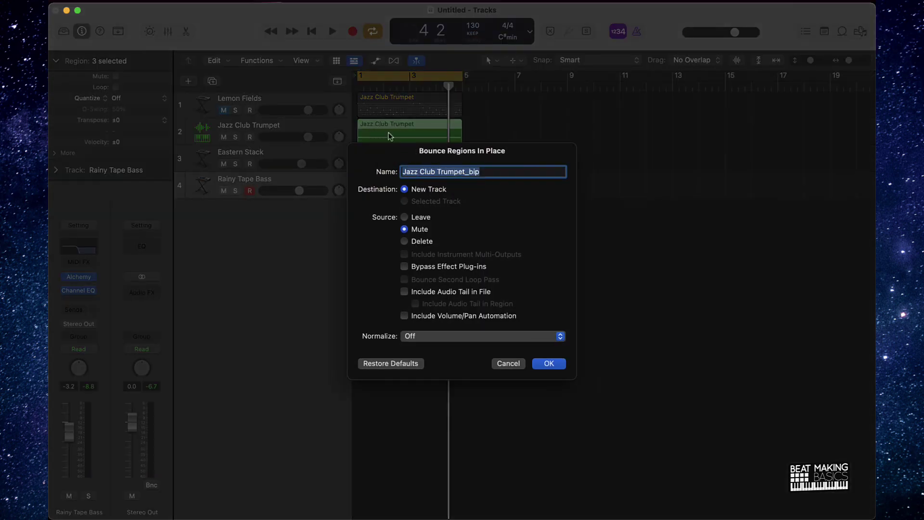
click(558, 368)
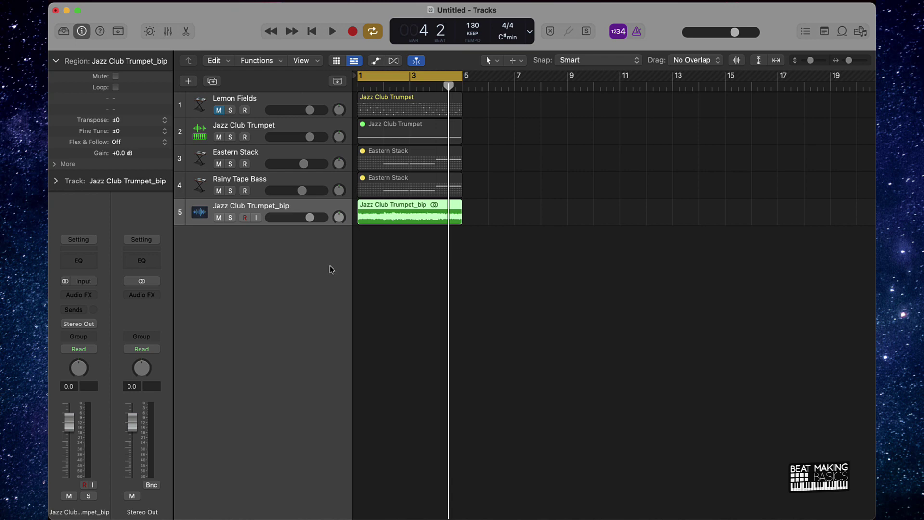
key(space)
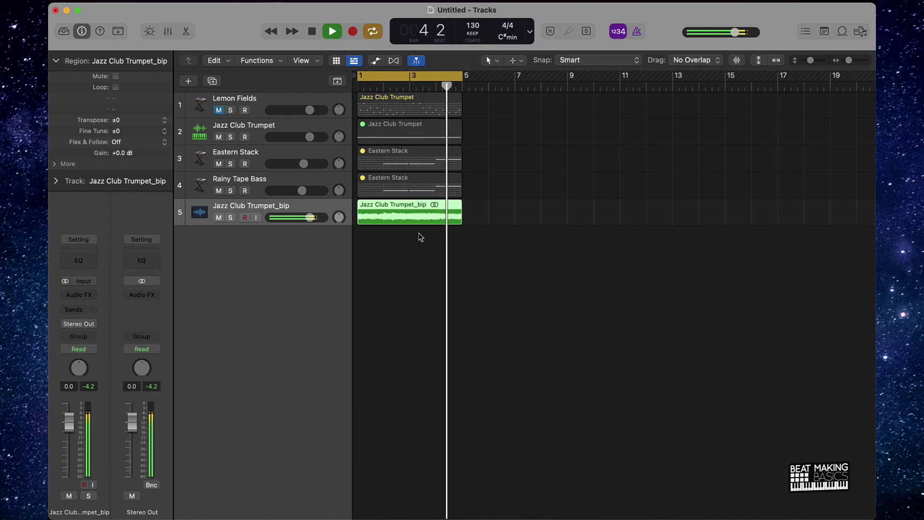
key(space)
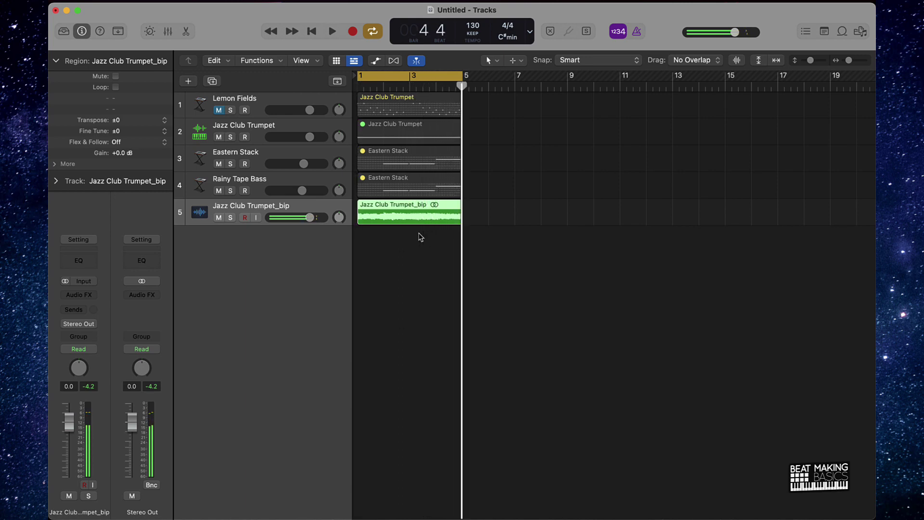